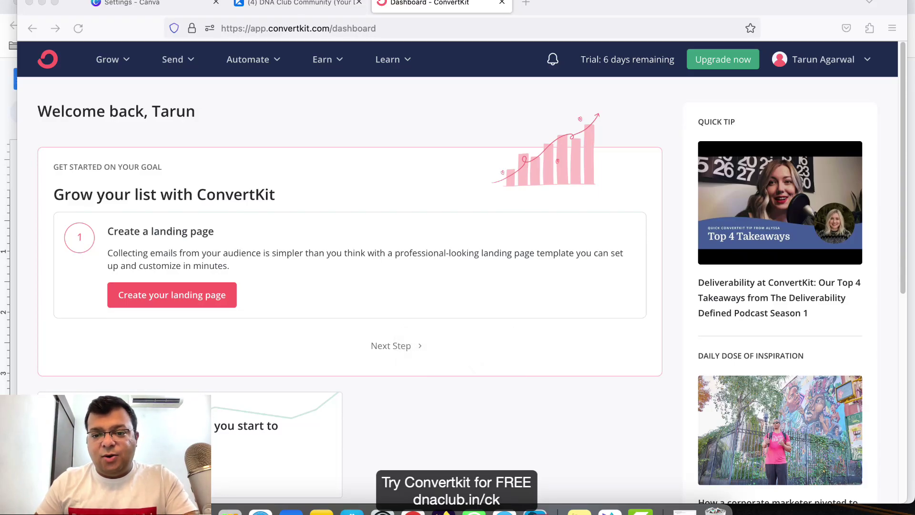
# Focus Firefox and open a new blank tab beside the ConvertKit Dashboard tab.
pyautogui.click(657, 439)
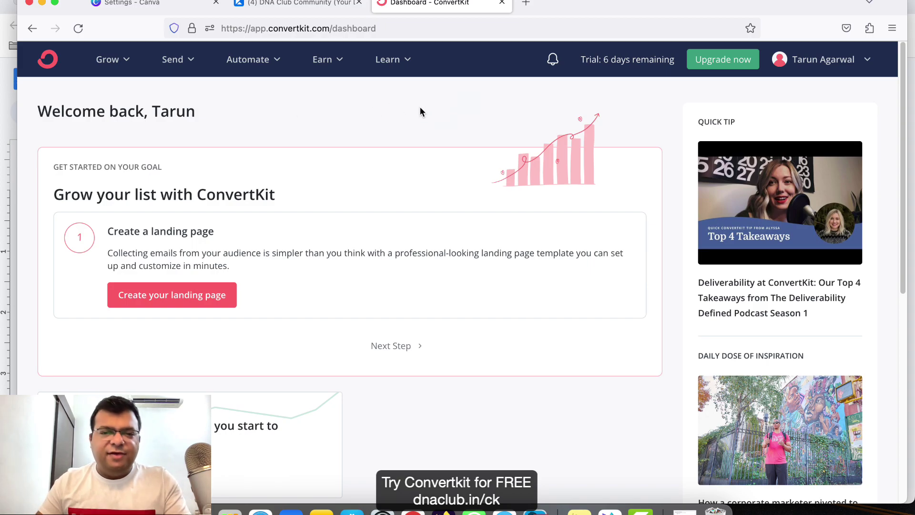
pyautogui.click(527, 2)
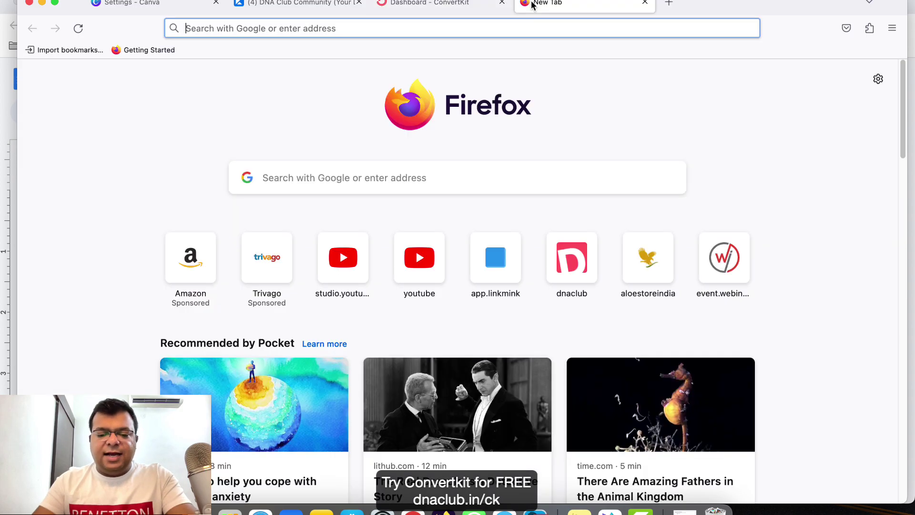
# Visit dnaclub.in/ck to view the ConvertKit homepage, then close that tab.
pyautogui.write('dnaclub.in/')
pyautogui.press('BackSpace')
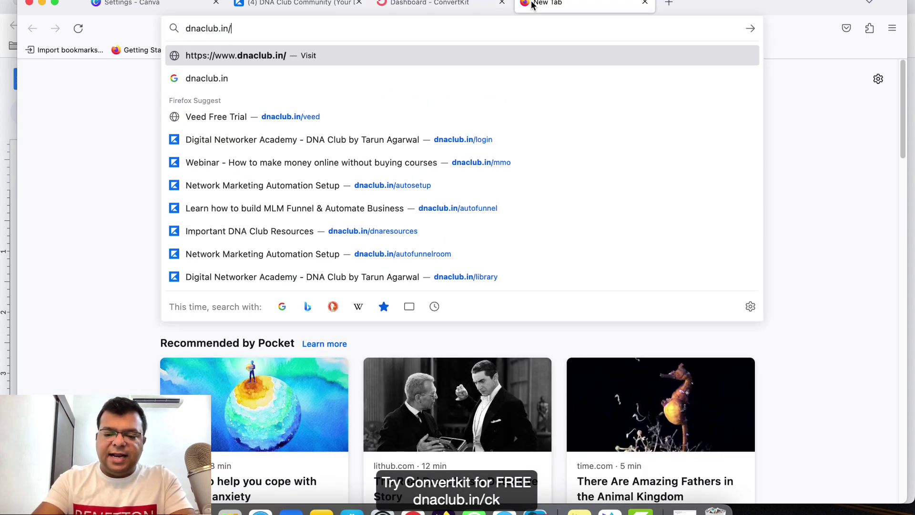
pyautogui.write('ck')
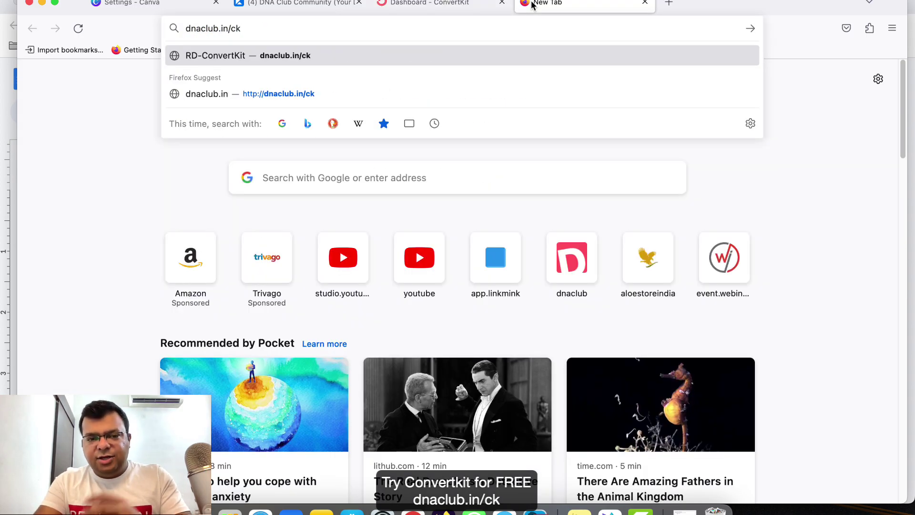
pyautogui.press('Return')
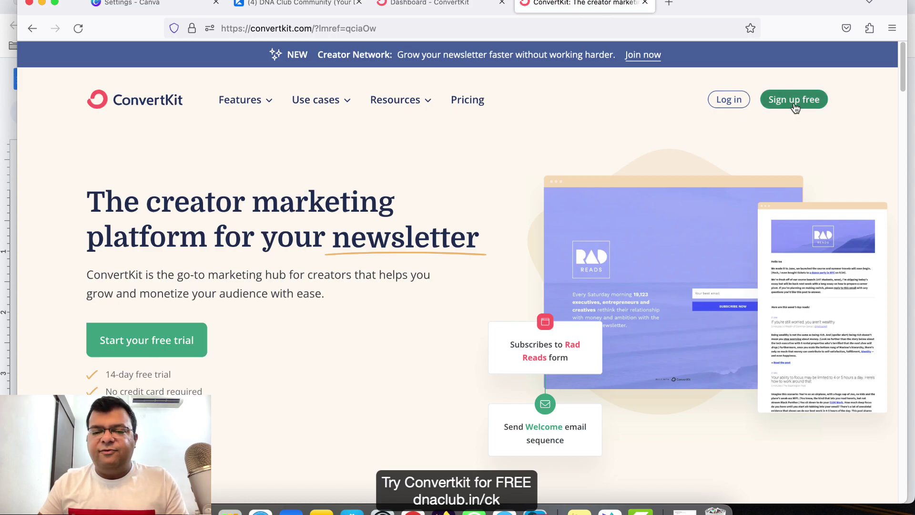
pyautogui.moveTo(130, 374); pyautogui.dragTo(225, 366)
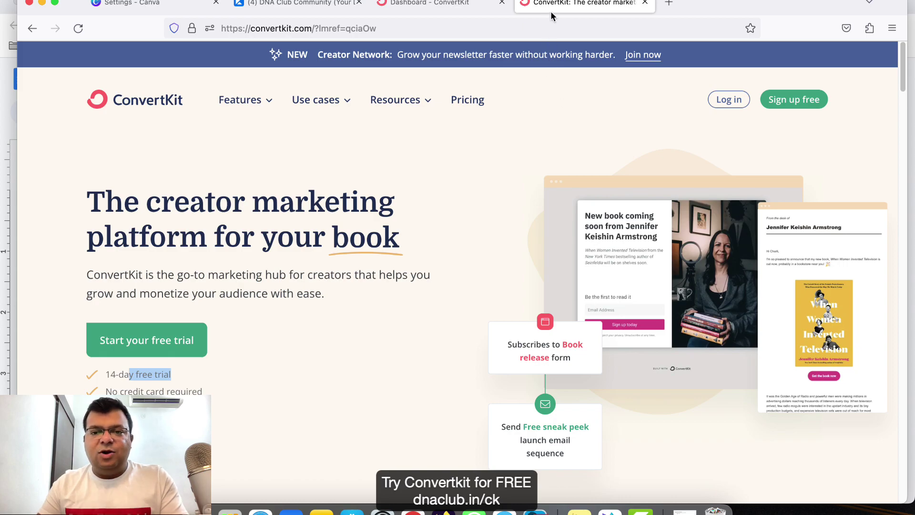
pyautogui.press('super+w')
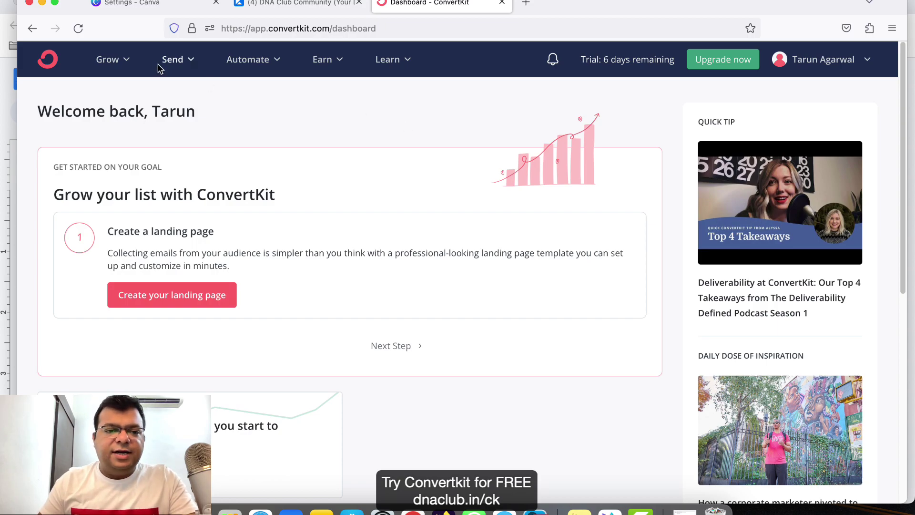
# From Grow > Landing Pages & Forms, start a new landing page and filter templates to Webinar.
pyautogui.click(113, 64)
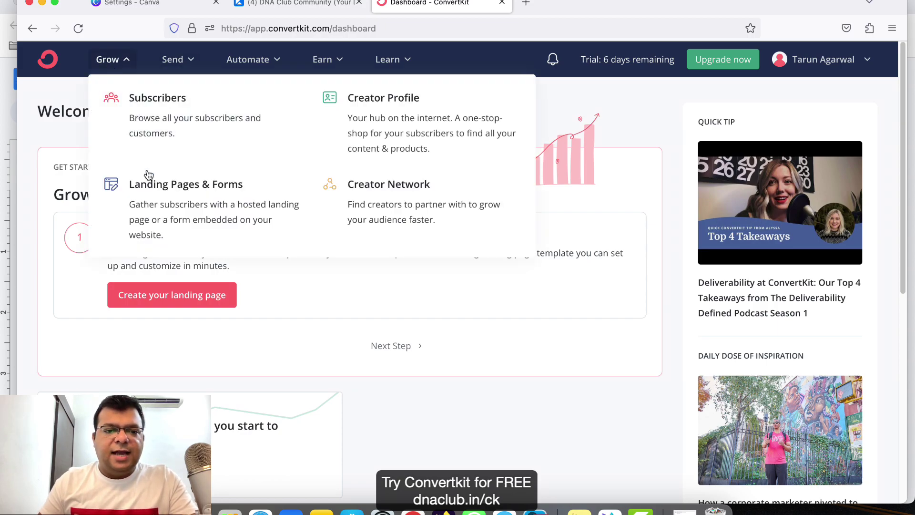
pyautogui.click(157, 204)
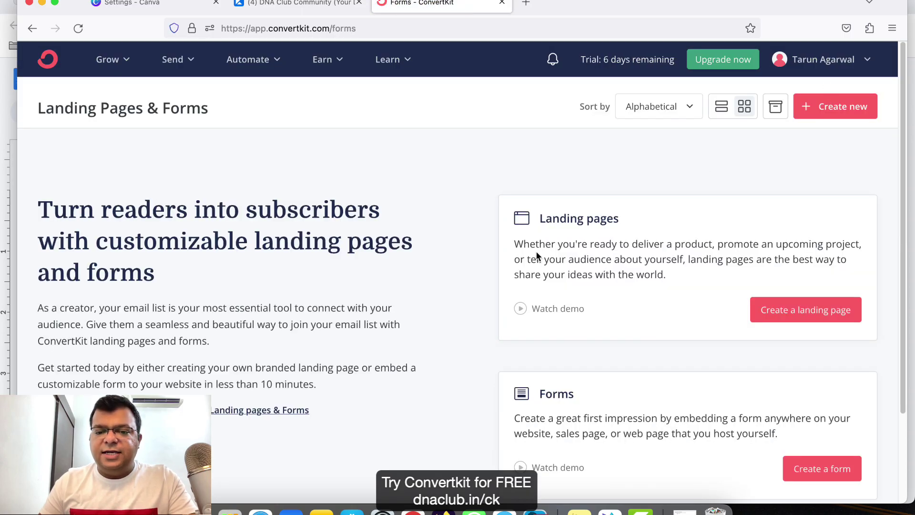
pyautogui.scroll(-2, 598, 173)
pyautogui.scroll(2, 599, 173)
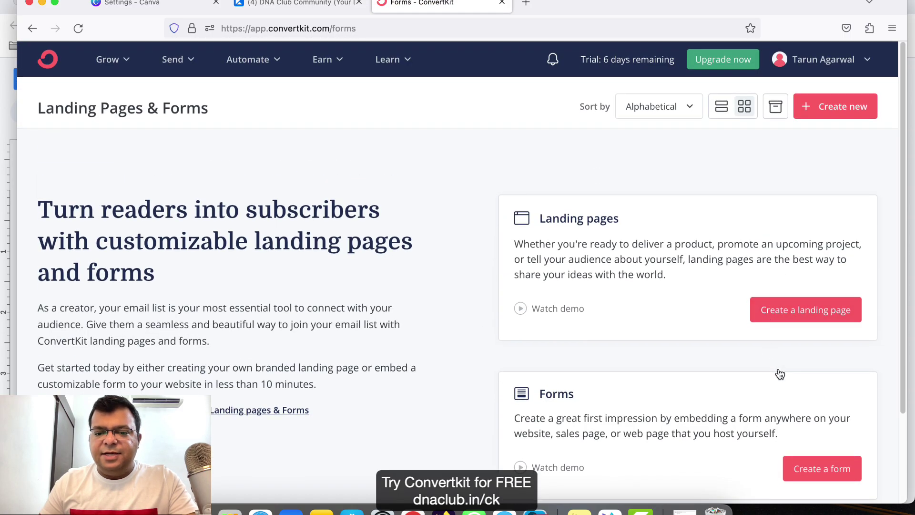
pyautogui.click(799, 313)
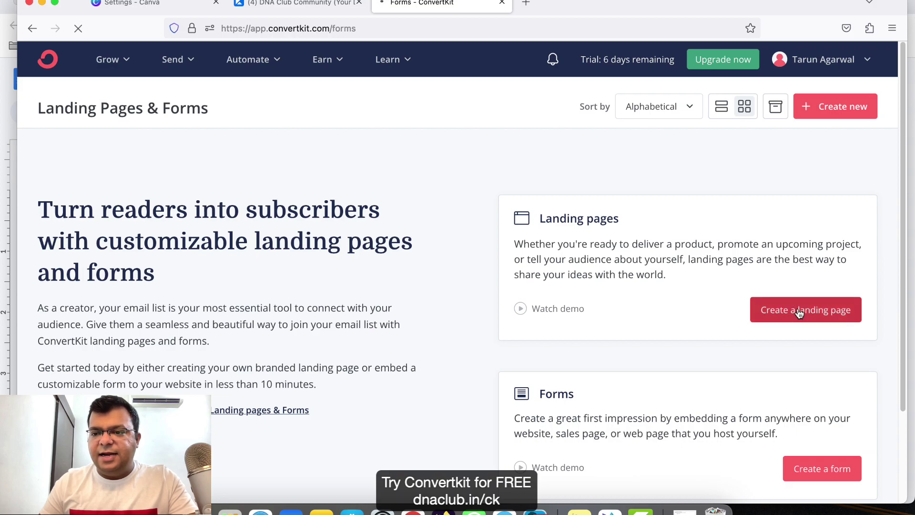
pyautogui.scroll(-3, 315, 288)
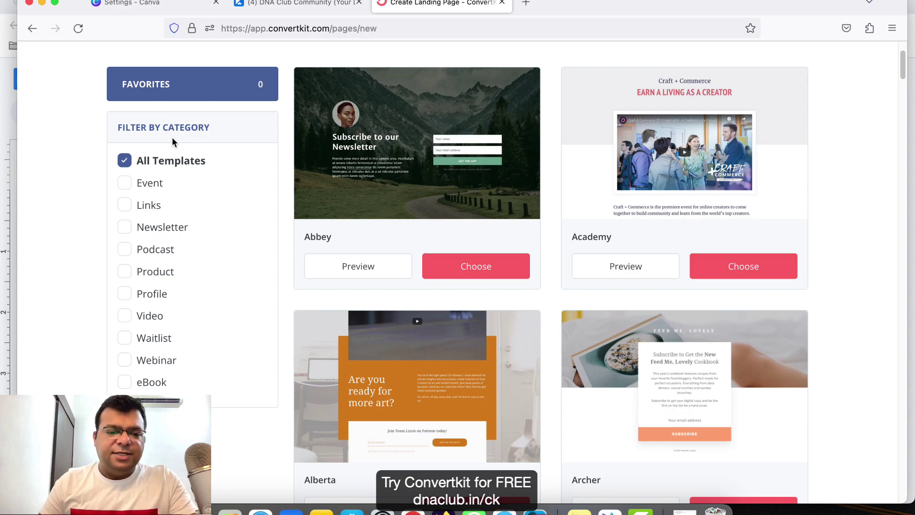
pyautogui.click(125, 363)
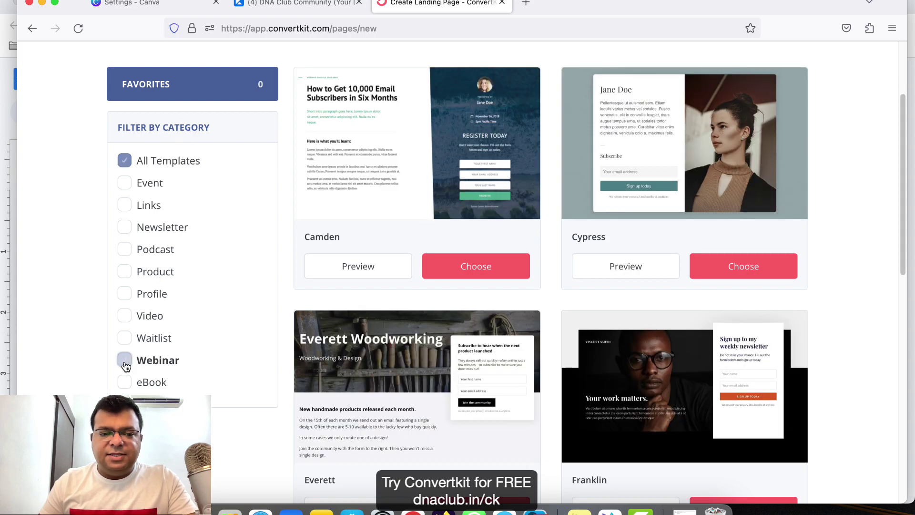
pyautogui.scroll(-10, 776, 238)
pyautogui.scroll(15, 784, 272)
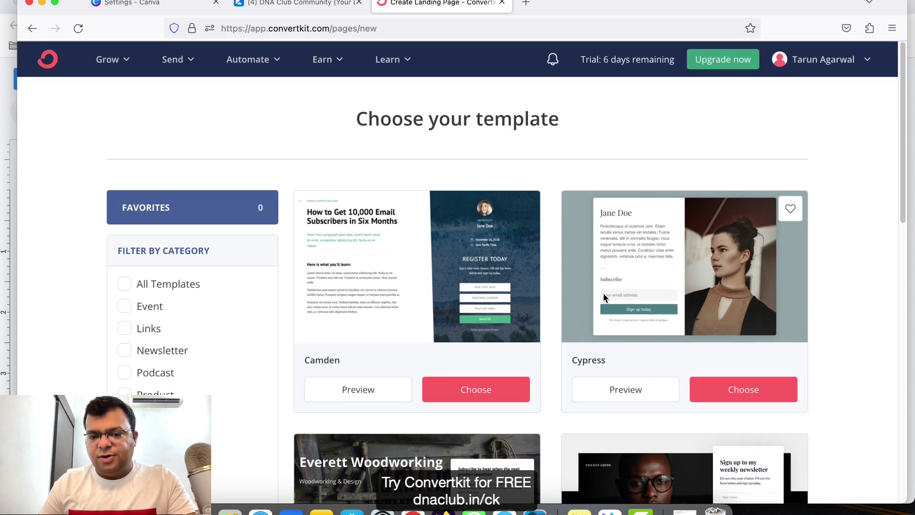
pyautogui.scroll(-3, 590, 292)
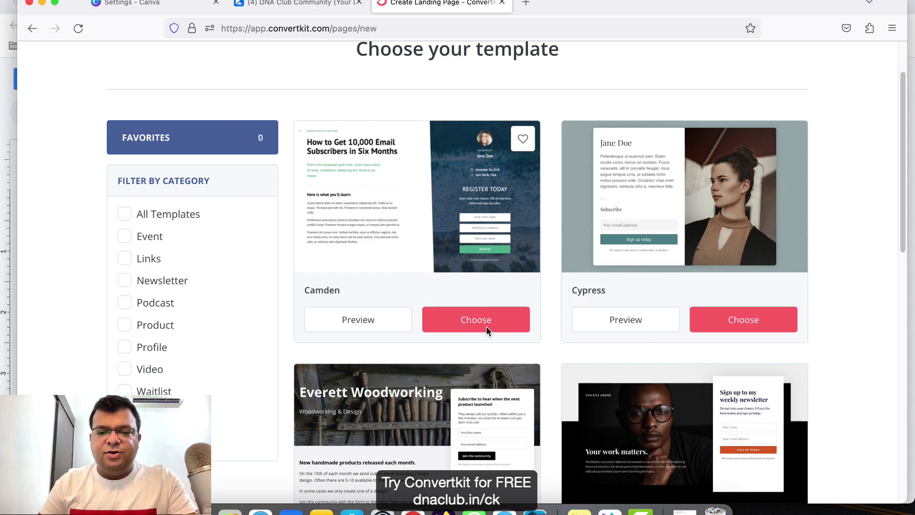
# Build a new landing page from the Camden webinar template.
pyautogui.click(499, 328)
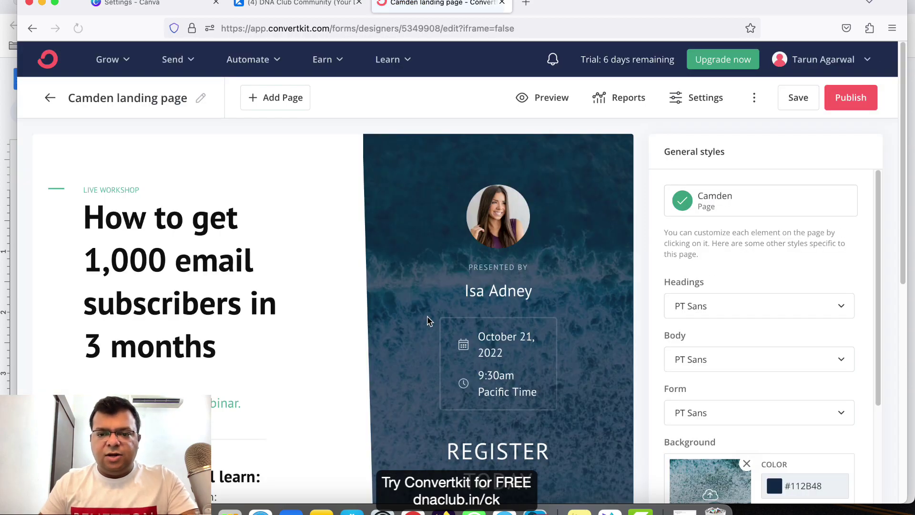
pyautogui.scroll(-2, 283, 281)
pyautogui.click(120, 182)
pyautogui.moveTo(120, 191); pyautogui.dragTo(143, 167)
pyautogui.click(197, 234)
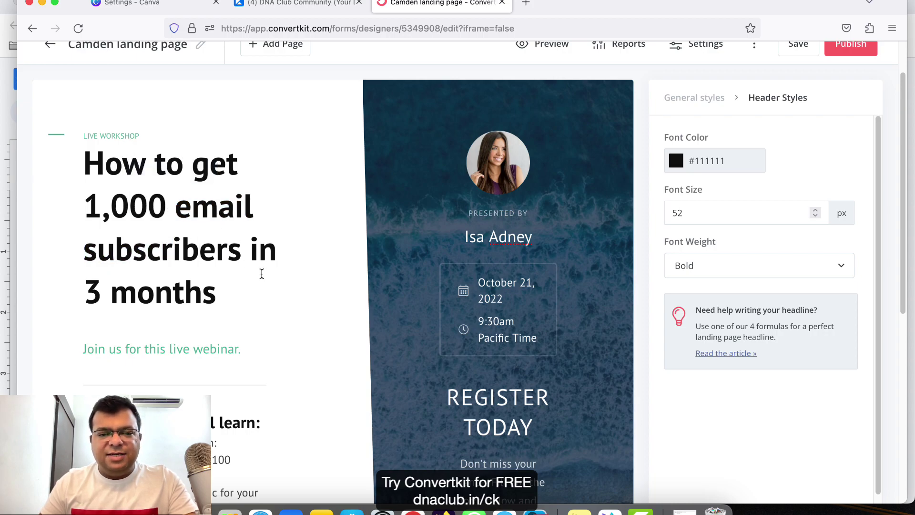
# Replace 'email subscribers' in the headline with 'leads without creating content'.
pyautogui.doubleClick(219, 205)
pyautogui.moveTo(241, 249); pyautogui.dragTo(180, 211)
pyautogui.write('lead')
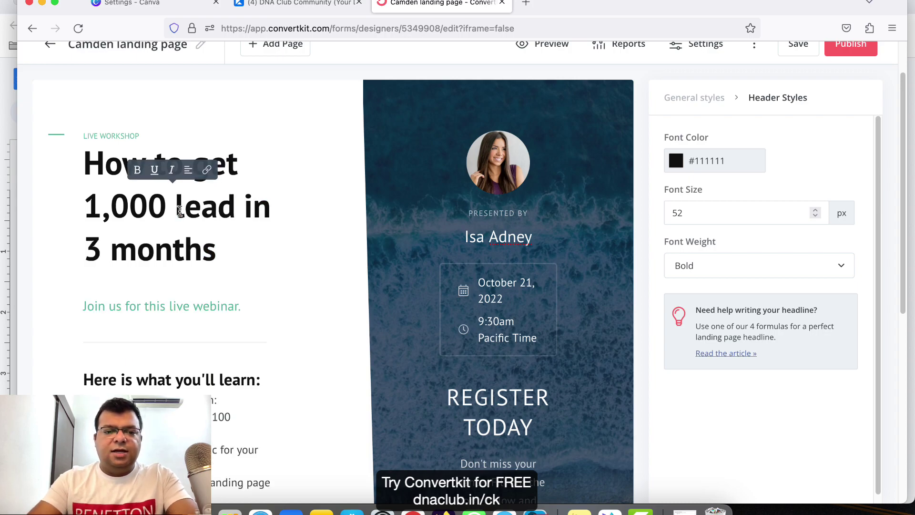
pyautogui.write('s')
pyautogui.write(' witghouyt')
pyautogui.press('BackSpace')
pyautogui.press('BackSpace')
pyautogui.press('BackSpace')
pyautogui.press('BackSpace')
pyautogui.press('BackSpace')
pyautogui.press('BackSpace')
pyautogui.write('hout creating con')
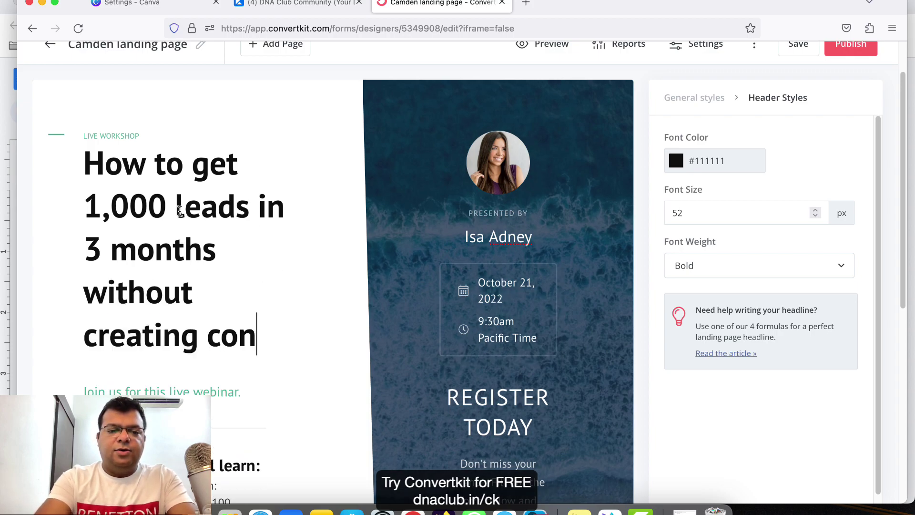
pyautogui.write('tent')
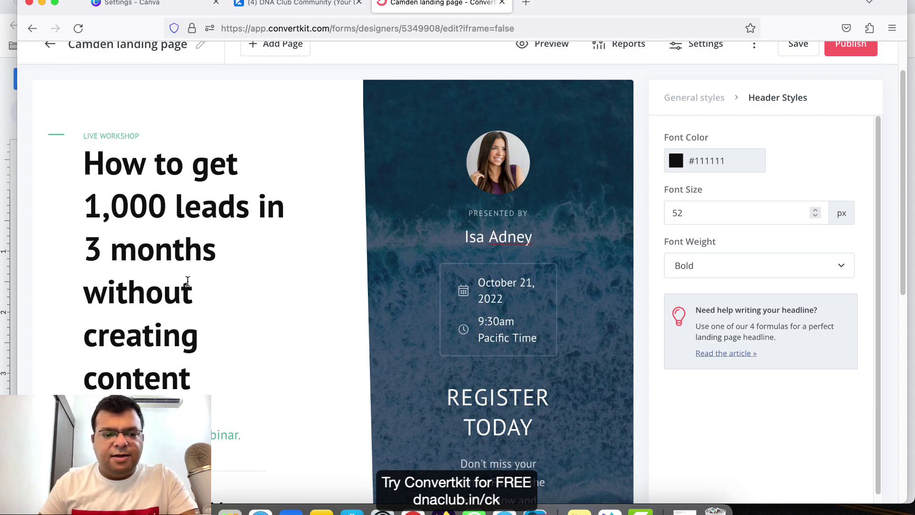
pyautogui.scroll(-5, 187, 281)
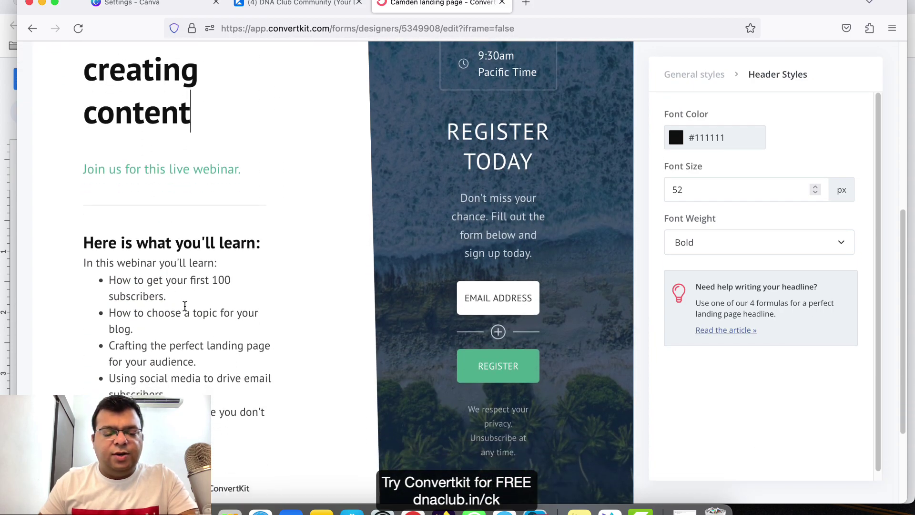
pyautogui.moveTo(84, 263); pyautogui.dragTo(108, 285)
pyautogui.click(189, 338)
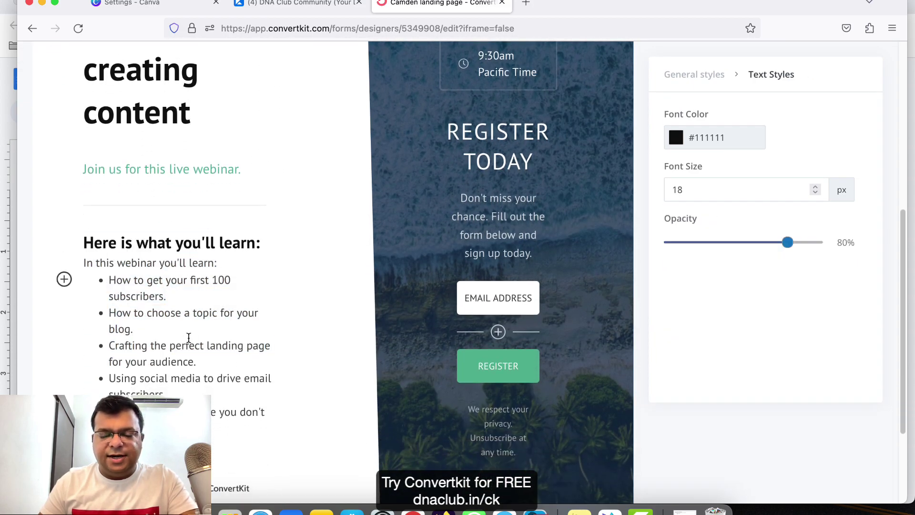
pyautogui.scroll(10, 538, 249)
pyautogui.scroll(-2, 443, 214)
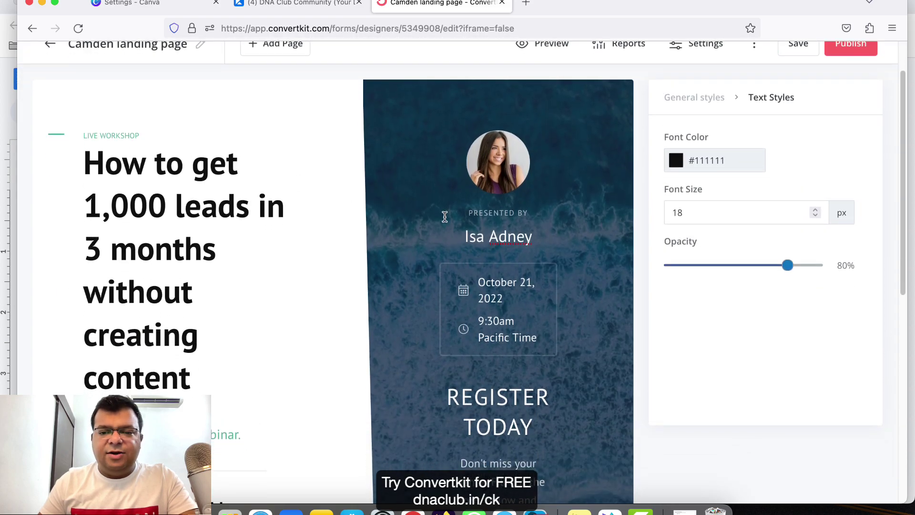
# Replace the presenter's name with the host's full name.
pyautogui.click(511, 125)
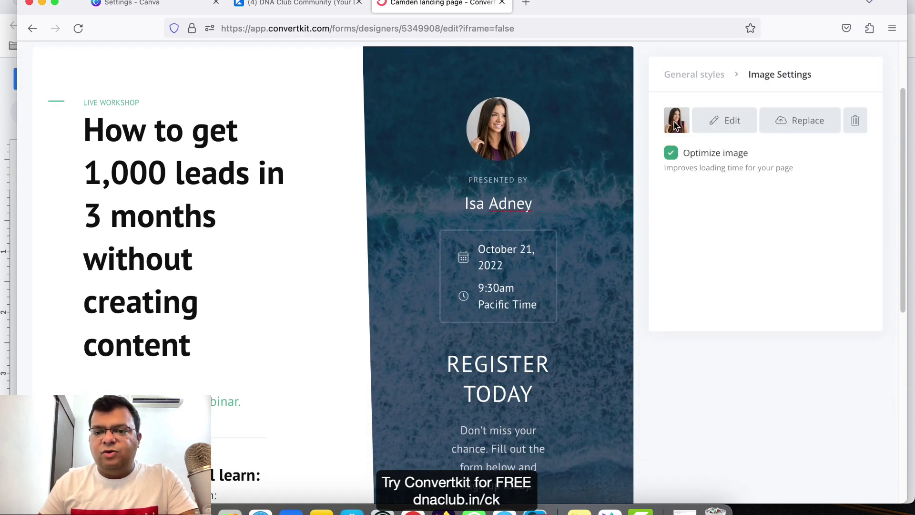
pyautogui.doubleClick(505, 207)
pyautogui.tripleClick(505, 208)
pyautogui.write('Tarun Agarwal')
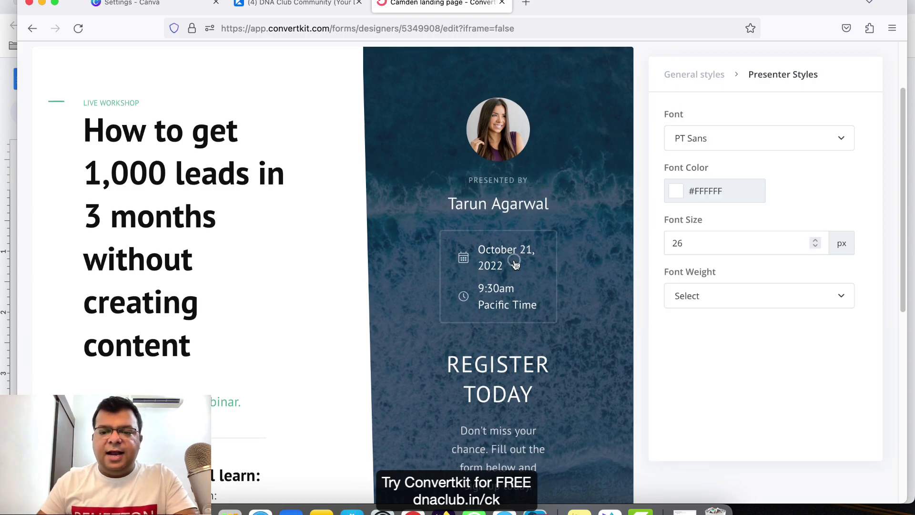
# Set the event date to September 8, 2023 in Event Settings.
pyautogui.click(515, 264)
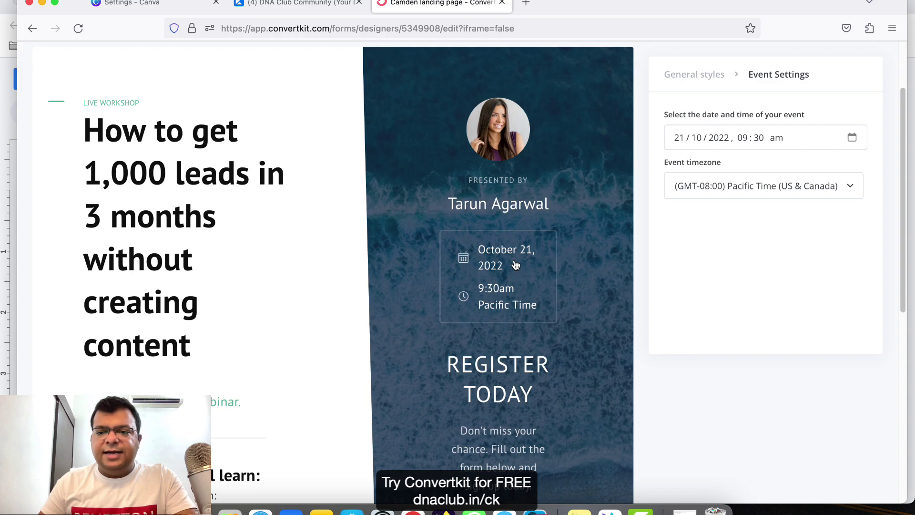
pyautogui.click(852, 138)
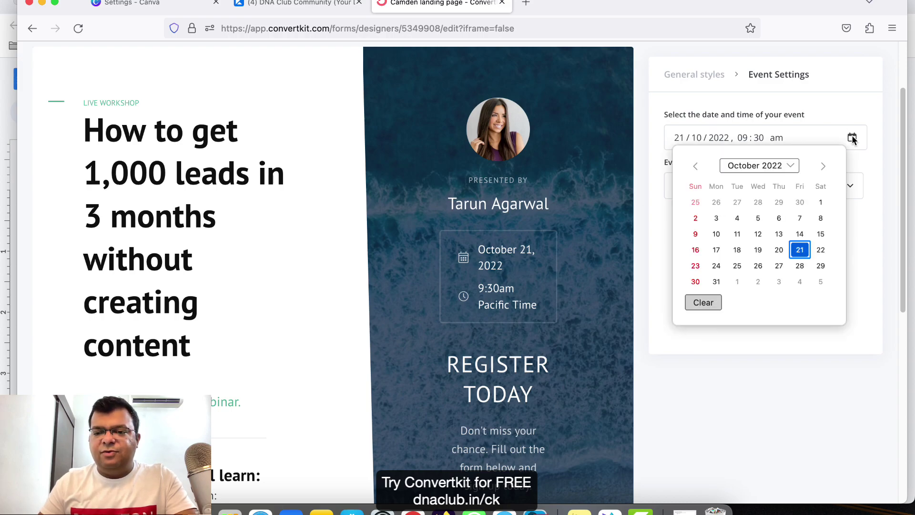
pyautogui.click(792, 166)
pyautogui.click(783, 256)
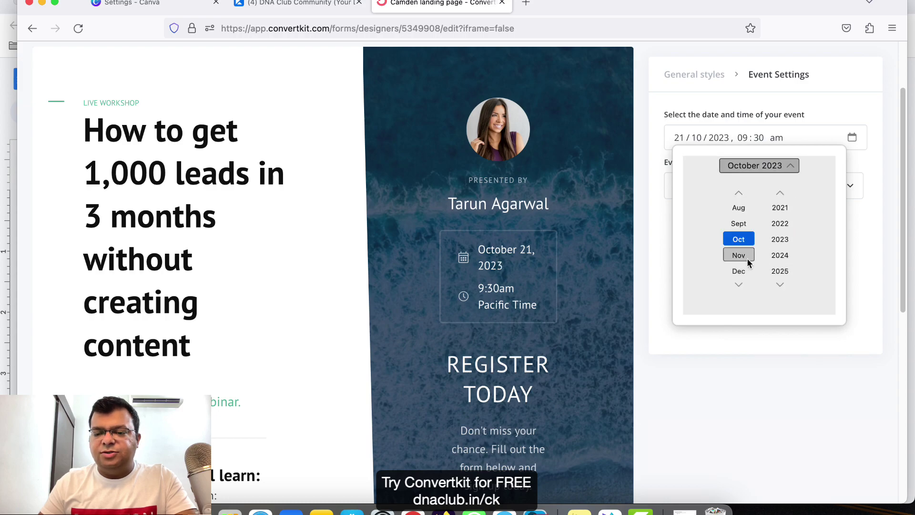
pyautogui.click(745, 224)
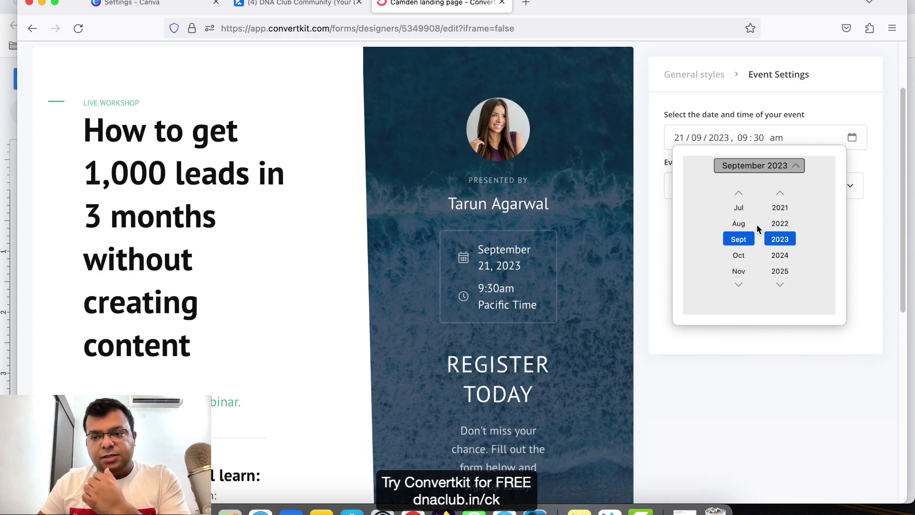
pyautogui.click(860, 317)
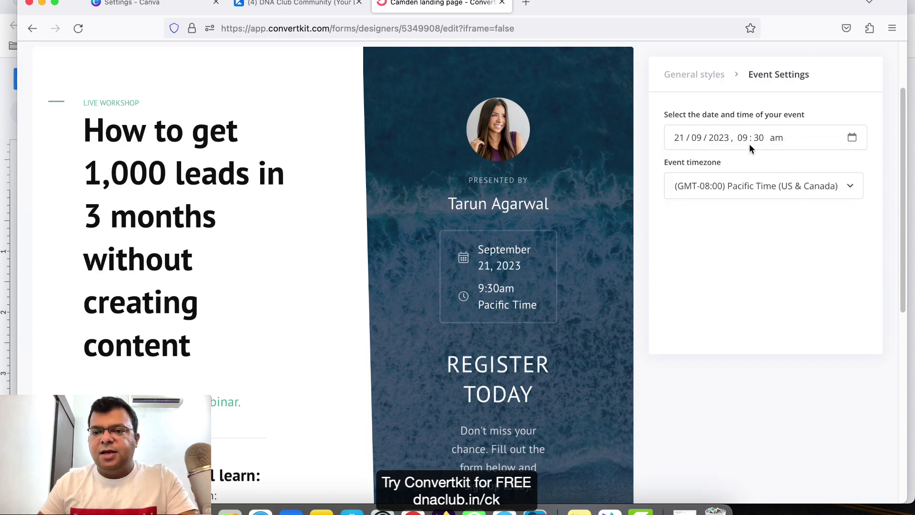
pyautogui.click(683, 139)
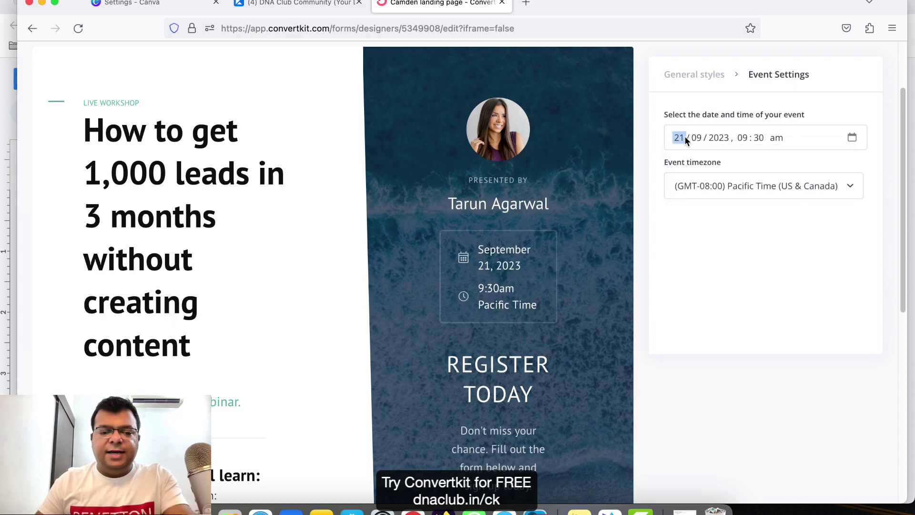
pyautogui.write('08')
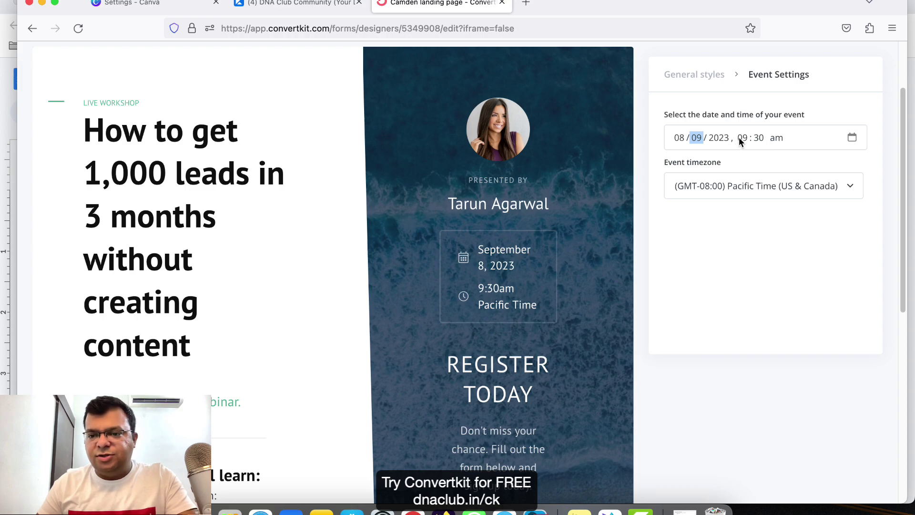
# Check the Event timezone list and keep Pacific Time.
pyautogui.click(752, 189)
pyautogui.scroll(-3, 741, 305)
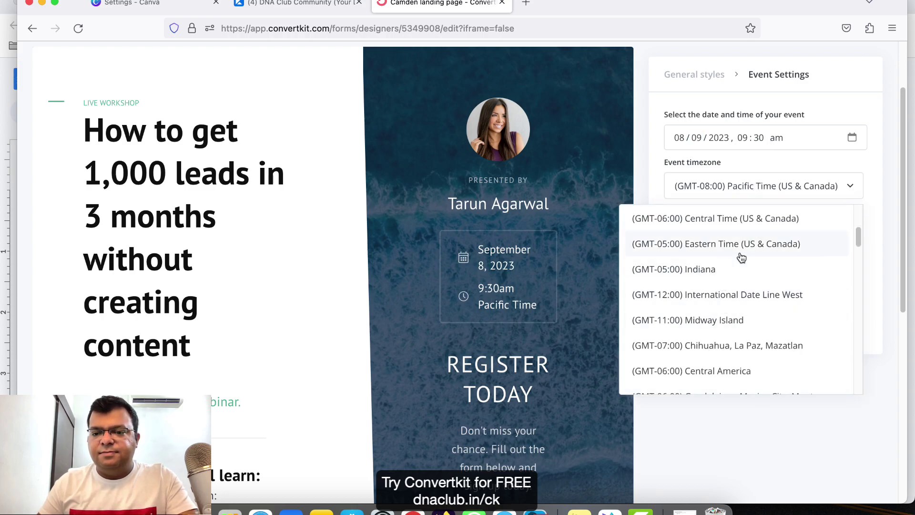
pyautogui.scroll(-5, 749, 305)
pyautogui.scroll(-10, 756, 348)
pyautogui.scroll(20, 757, 362)
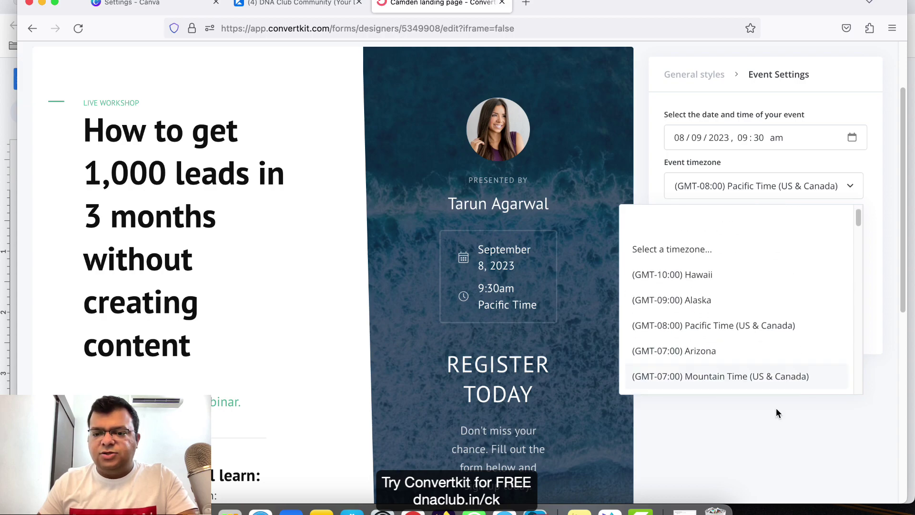
pyautogui.click(775, 430)
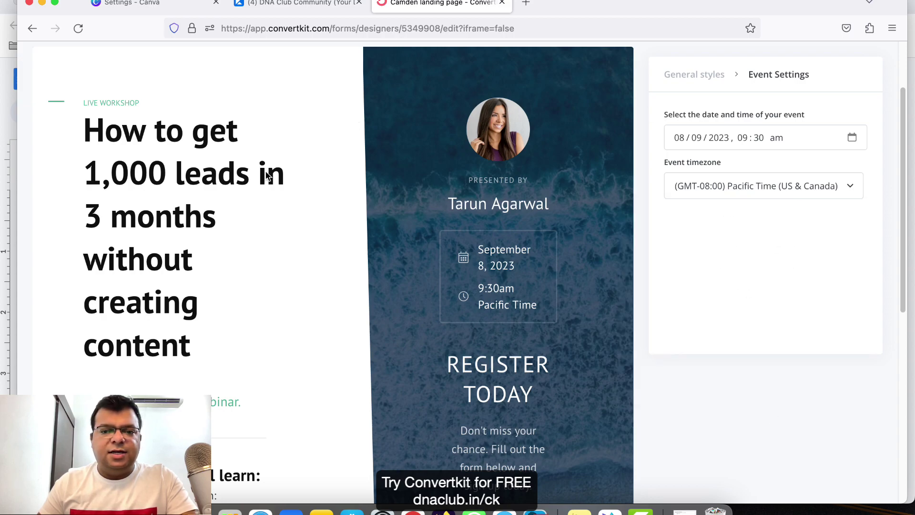
pyautogui.scroll(-6, 601, 268)
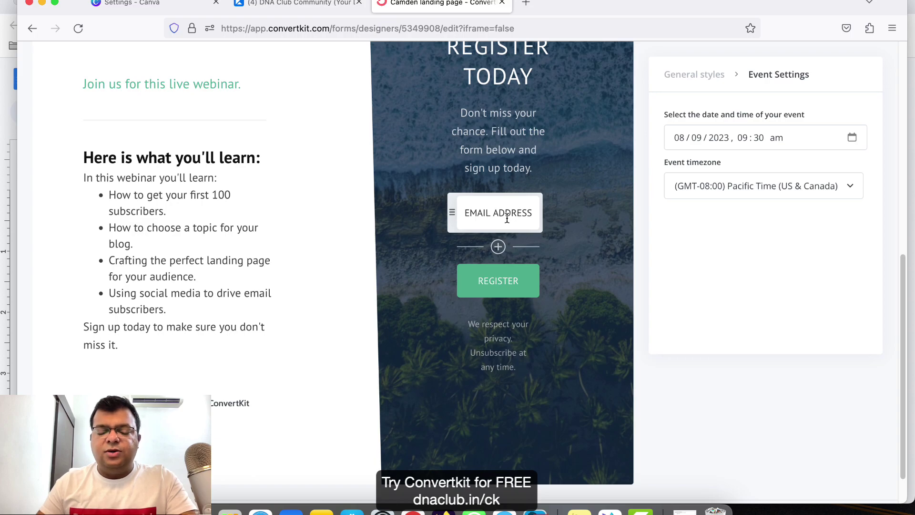
# Add a Custom Field below Email Address, then add a second blank field.
pyautogui.scroll(2, 506, 196)
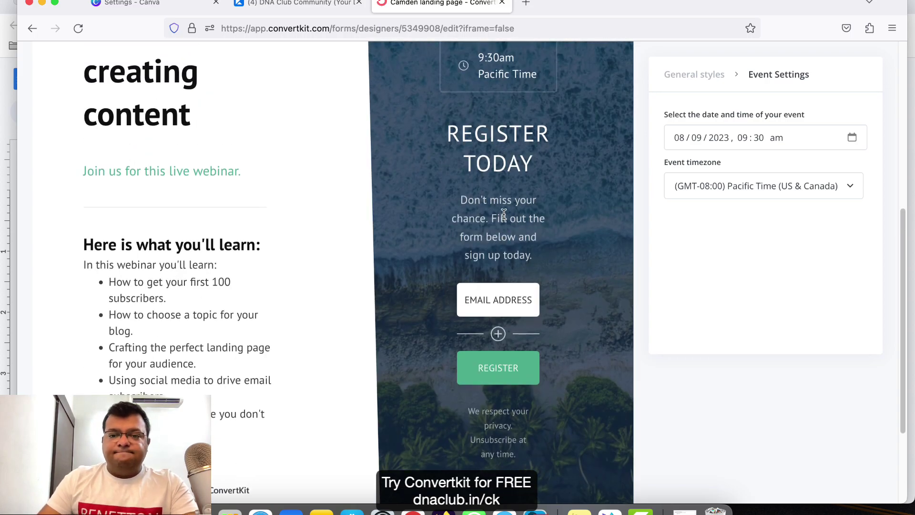
pyautogui.scroll(-2, 518, 273)
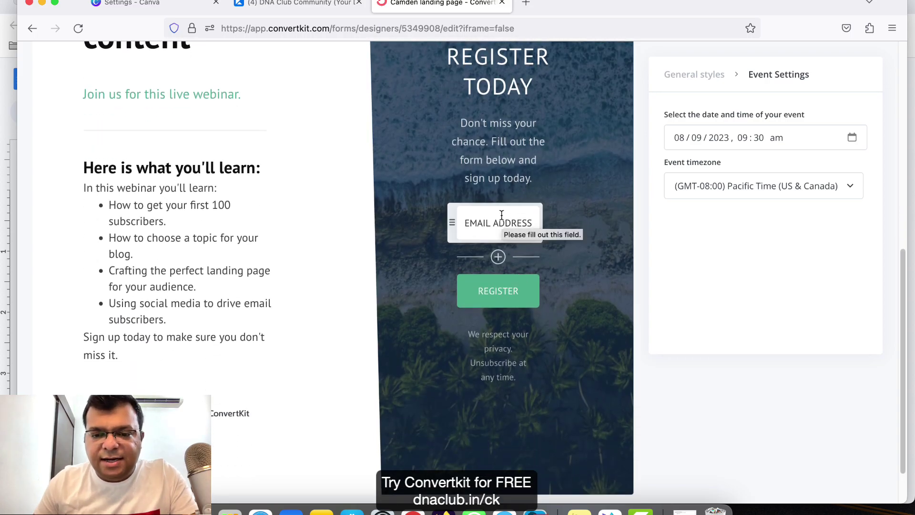
pyautogui.click(499, 258)
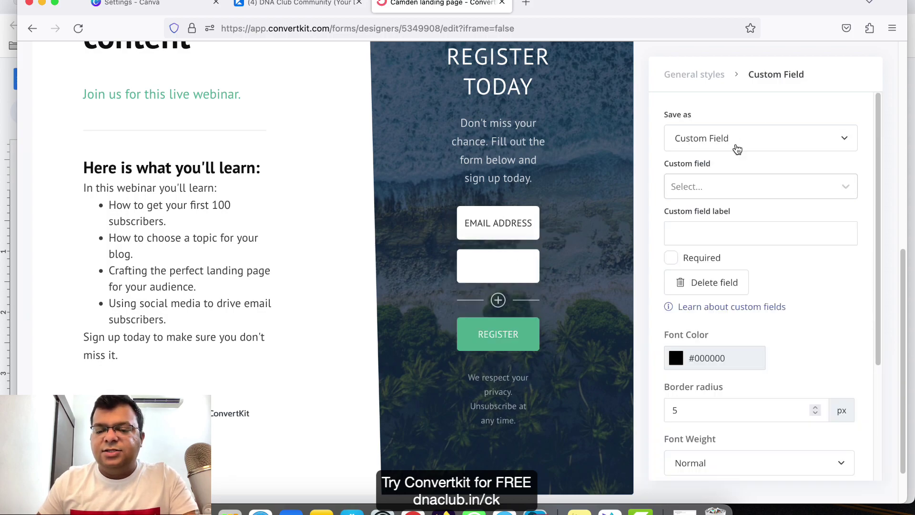
pyautogui.click(738, 148)
pyautogui.click(737, 146)
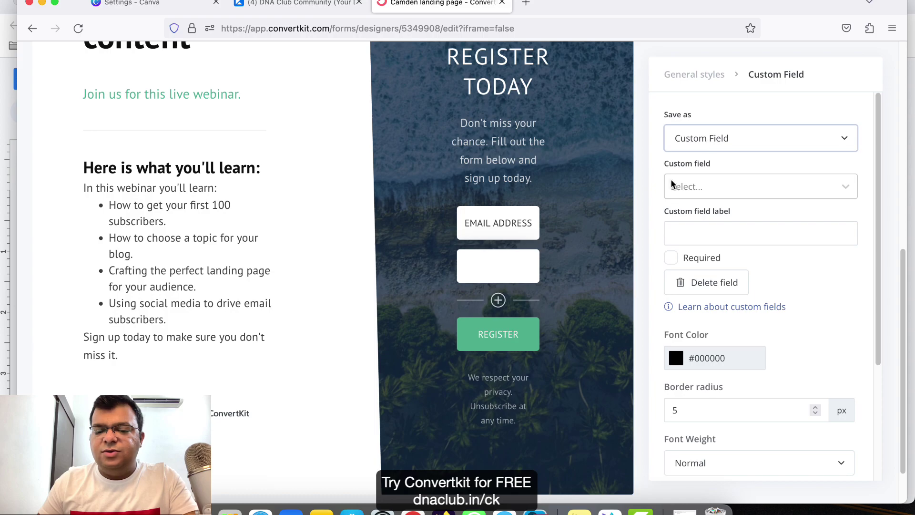
pyautogui.click(499, 304)
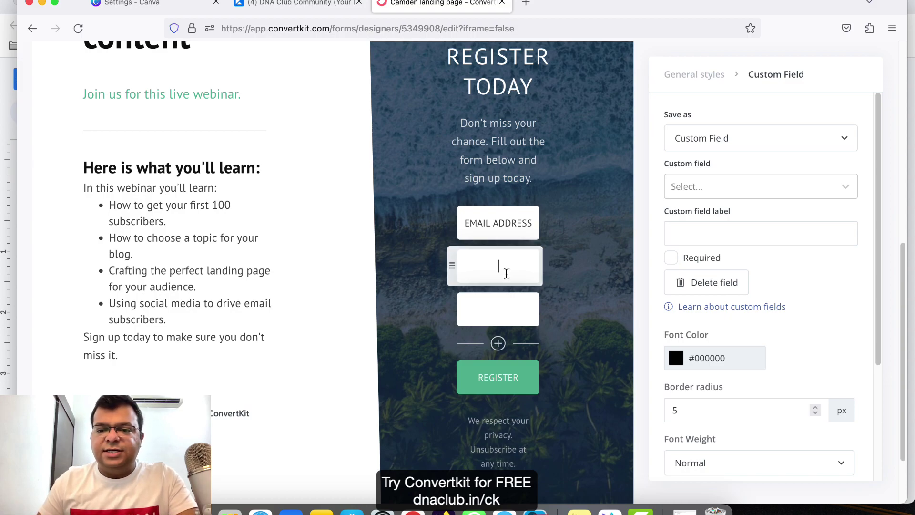
# Map the first new field to First Name and make it required.
pyautogui.click(723, 191)
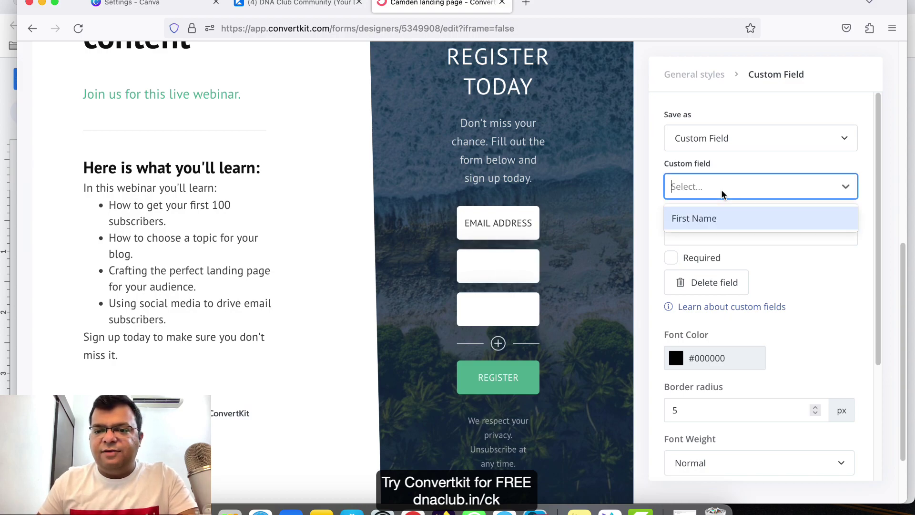
pyautogui.click(713, 221)
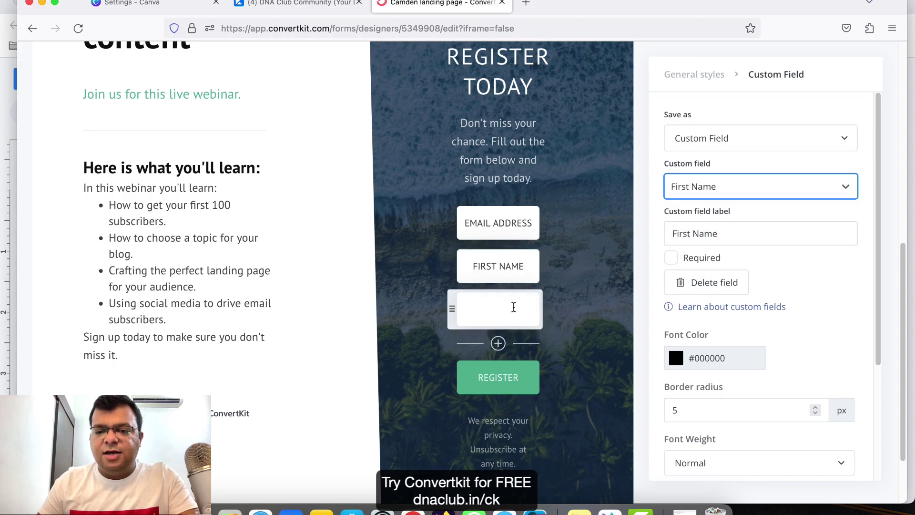
pyautogui.click(503, 307)
pyautogui.click(520, 269)
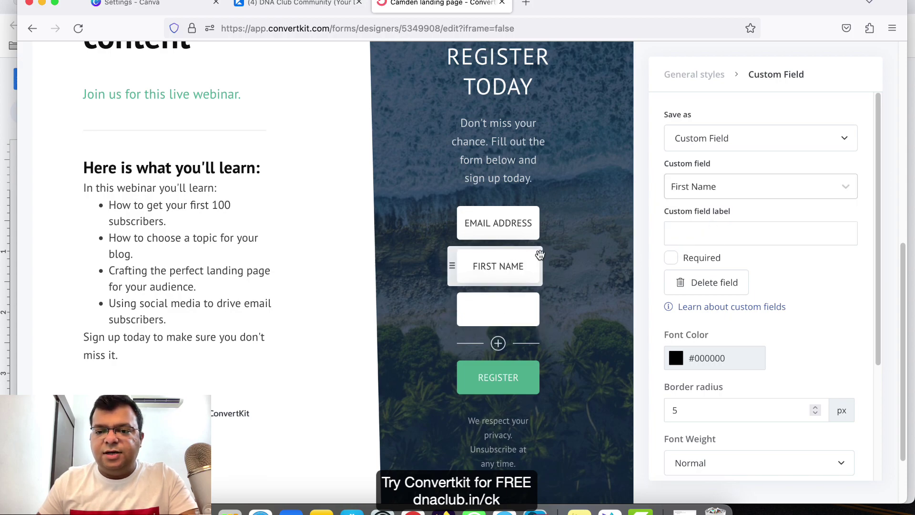
pyautogui.click(672, 254)
pyautogui.click(498, 223)
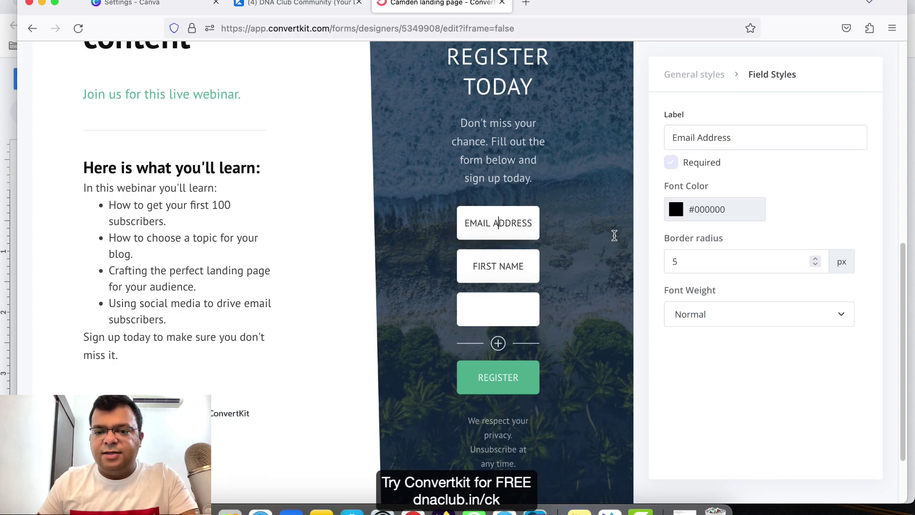
pyautogui.click(517, 267)
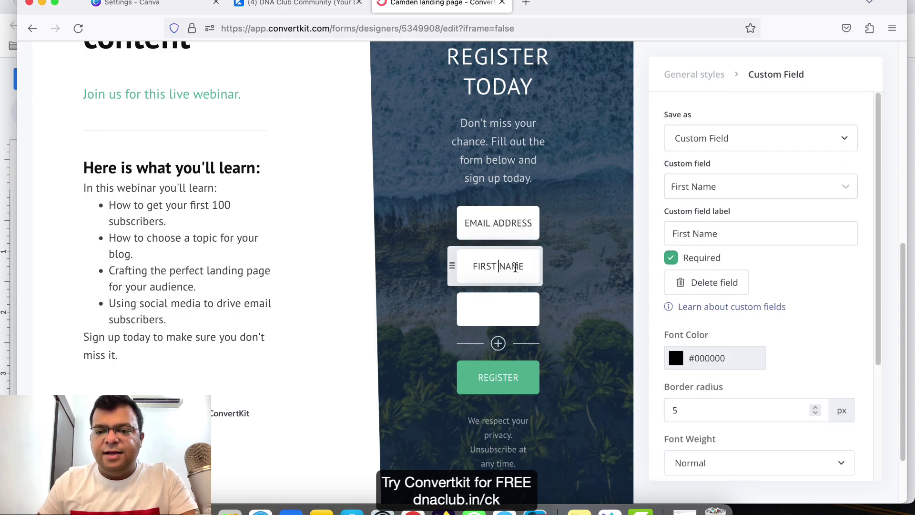
# Select the empty third field and open its custom field and save-as options.
pyautogui.click(506, 309)
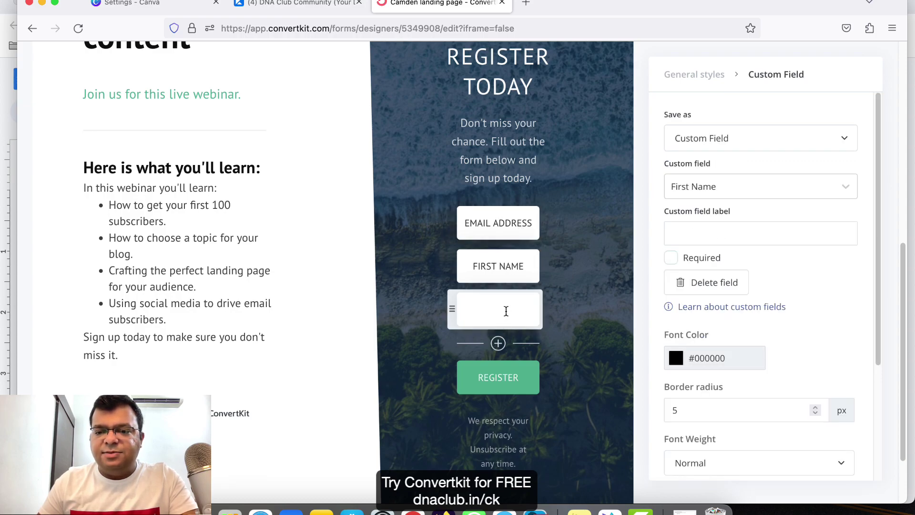
pyautogui.click(709, 190)
pyautogui.click(710, 190)
pyautogui.click(698, 136)
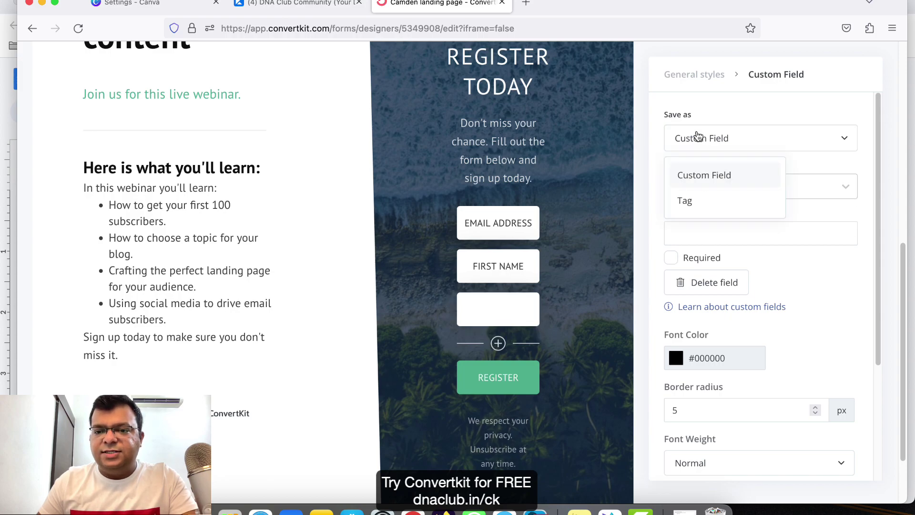
# Create a required Whatsapp Number custom field for the third form field.
pyautogui.click(701, 175)
pyautogui.click(702, 186)
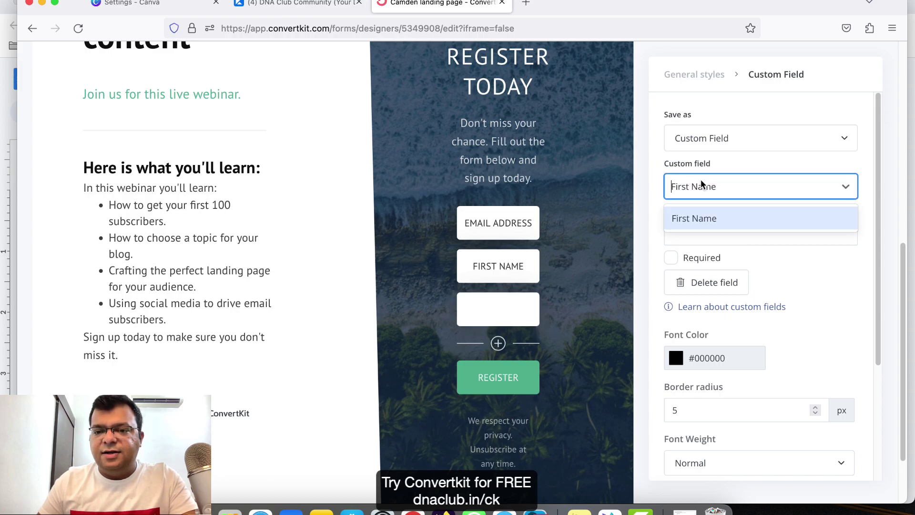
pyautogui.write('W')
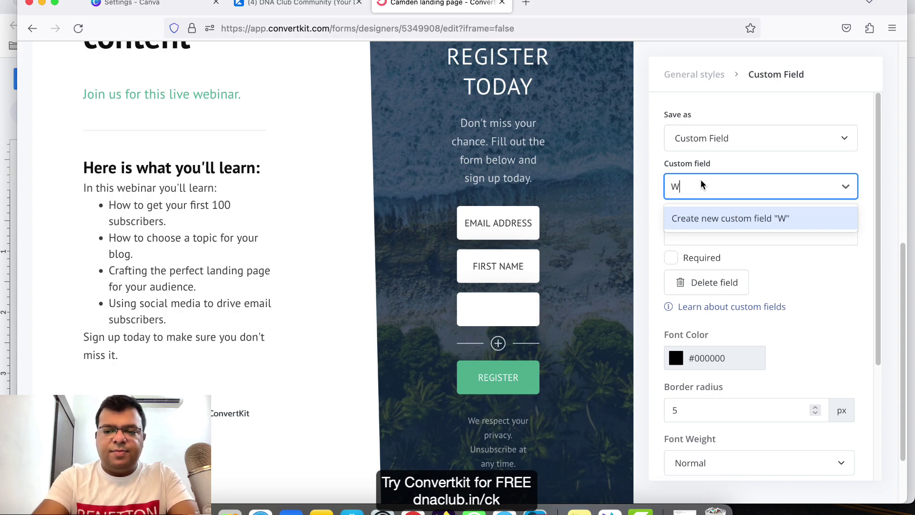
pyautogui.write('hatsapp Number')
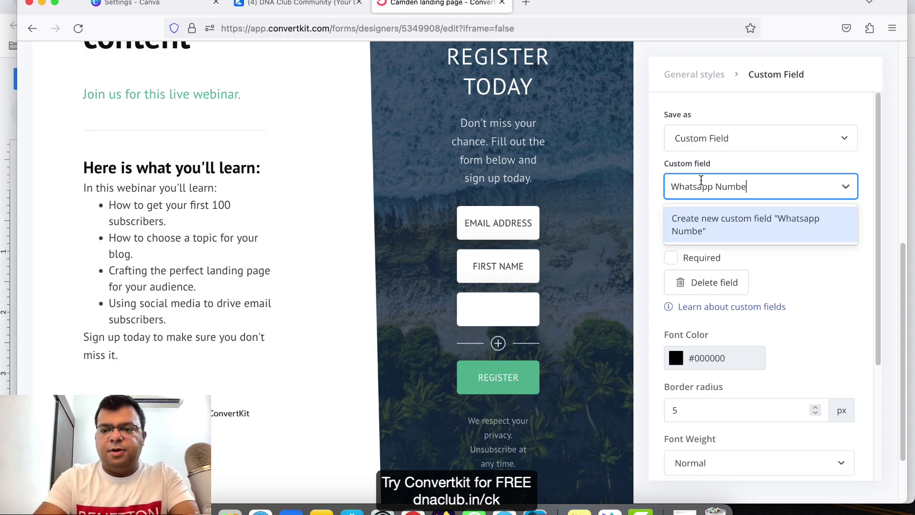
pyautogui.click(748, 228)
pyautogui.click(679, 260)
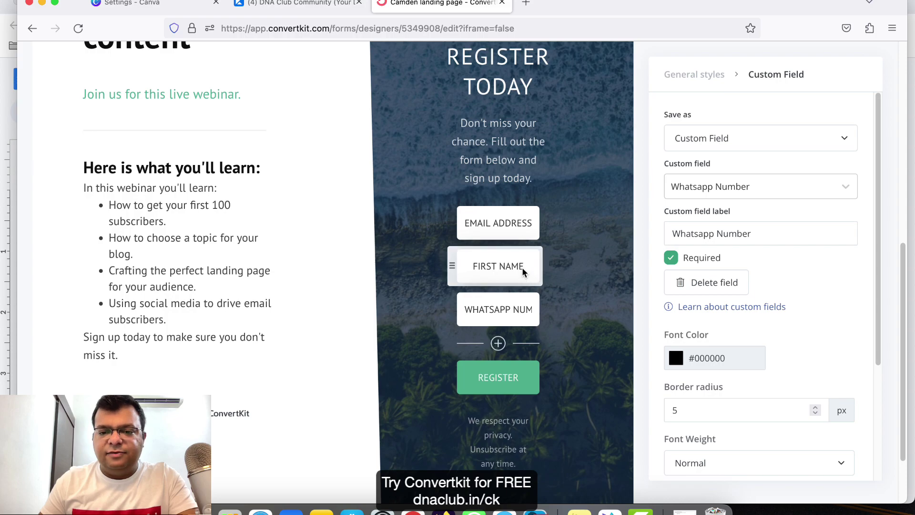
# Save the landing page.
pyautogui.scroll(-3, 521, 351)
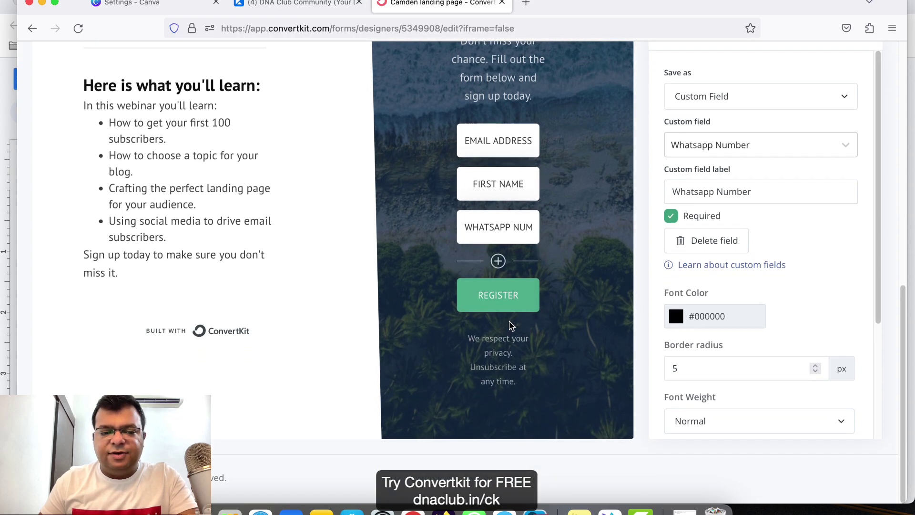
pyautogui.scroll(10, 510, 325)
pyautogui.click(797, 98)
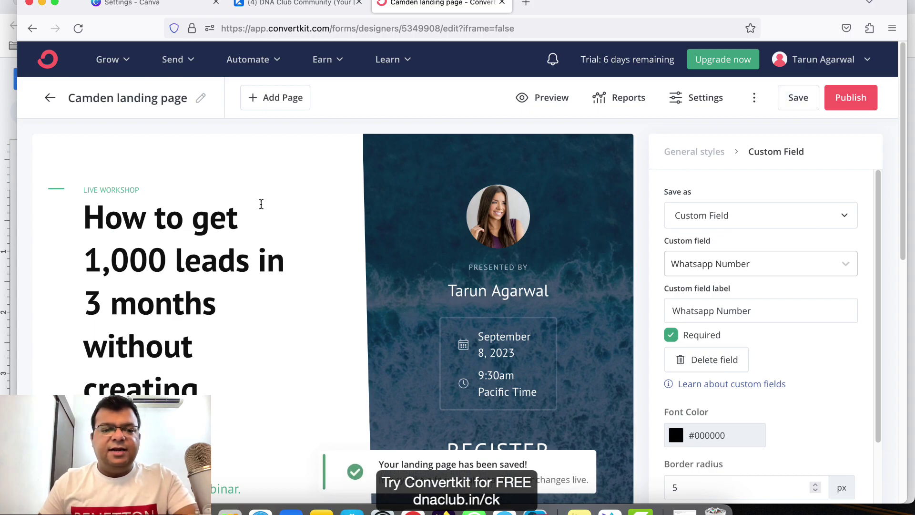
# Drag First Name, then Whatsapp Number, above Email Address in the form.
pyautogui.scroll(-10, 353, 327)
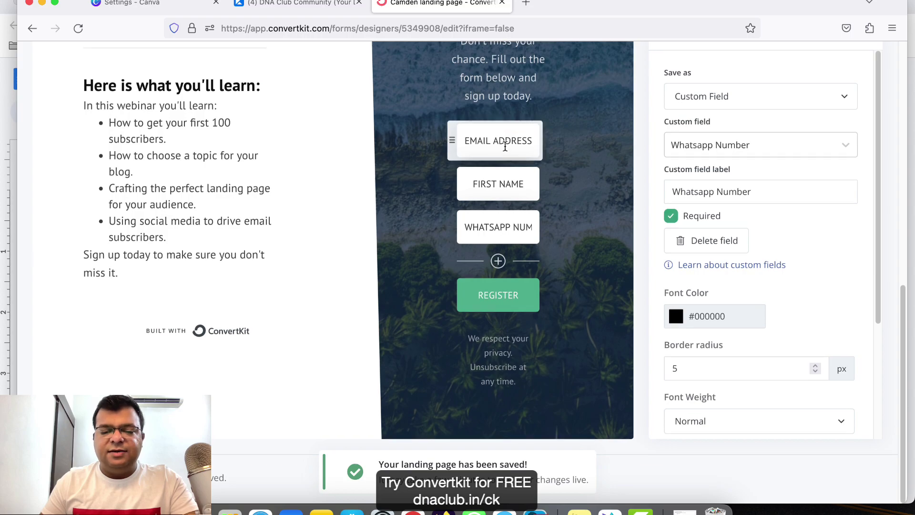
pyautogui.scroll(5, 504, 145)
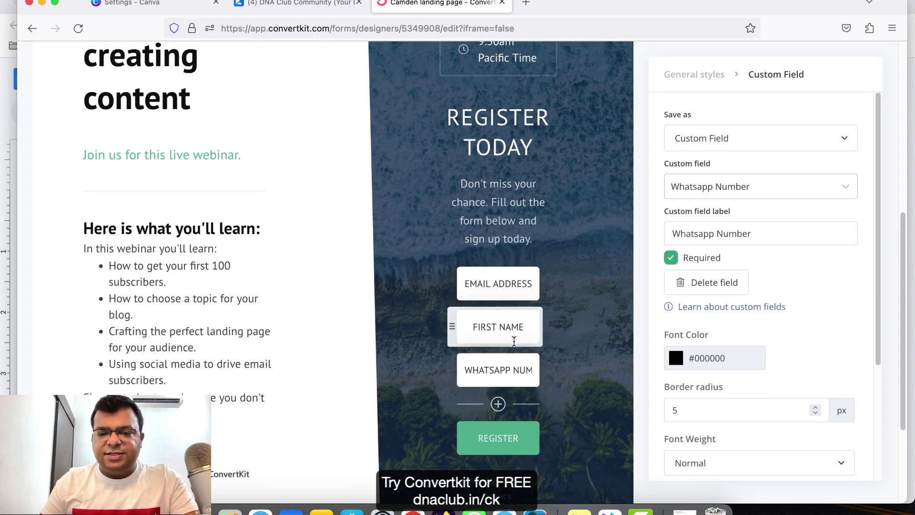
pyautogui.moveTo(450, 324); pyautogui.dragTo(452, 281)
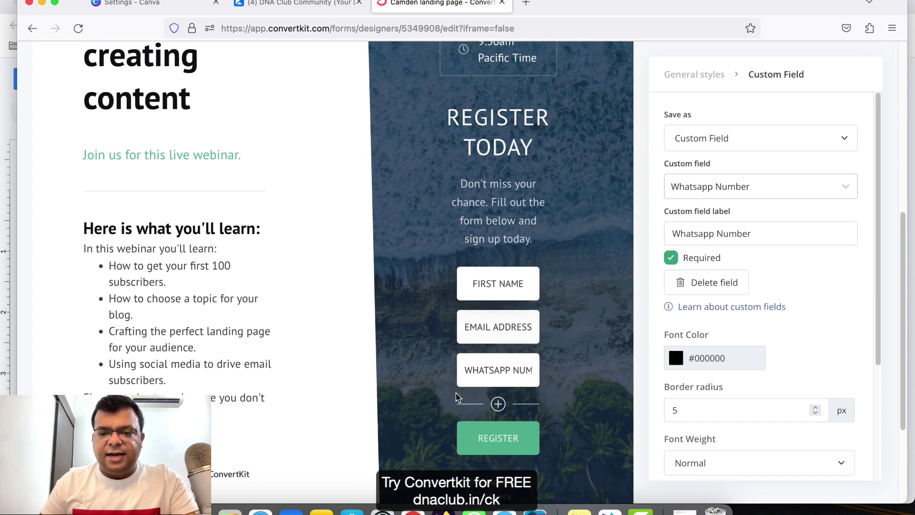
pyautogui.moveTo(454, 375); pyautogui.dragTo(453, 331)
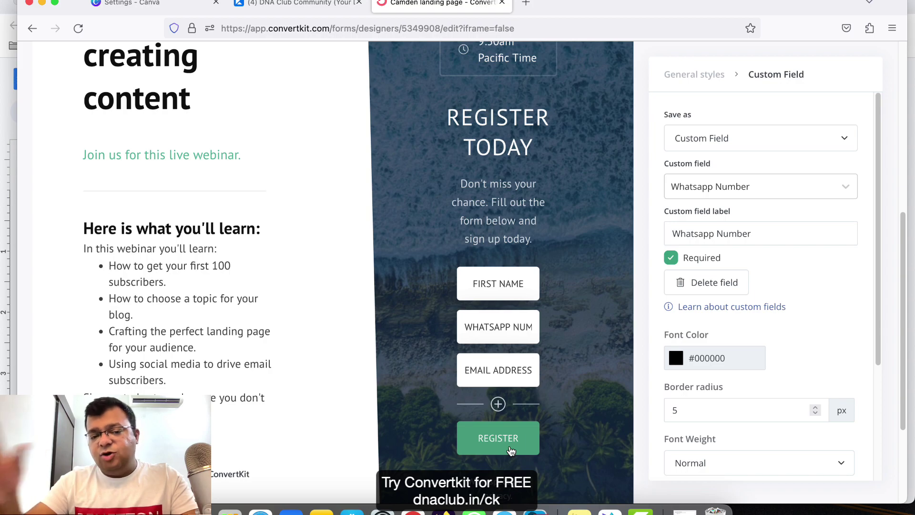
pyautogui.scroll(10, 425, 286)
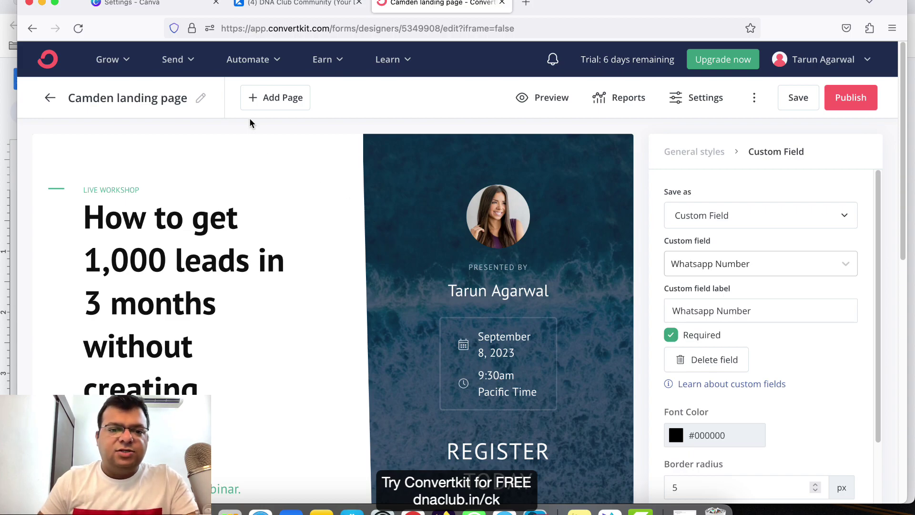
# Add a Thank You Page and replace 'SUBTITLE GOES HERE' with 'SEE YOU' before WEBINAR.
pyautogui.click(282, 98)
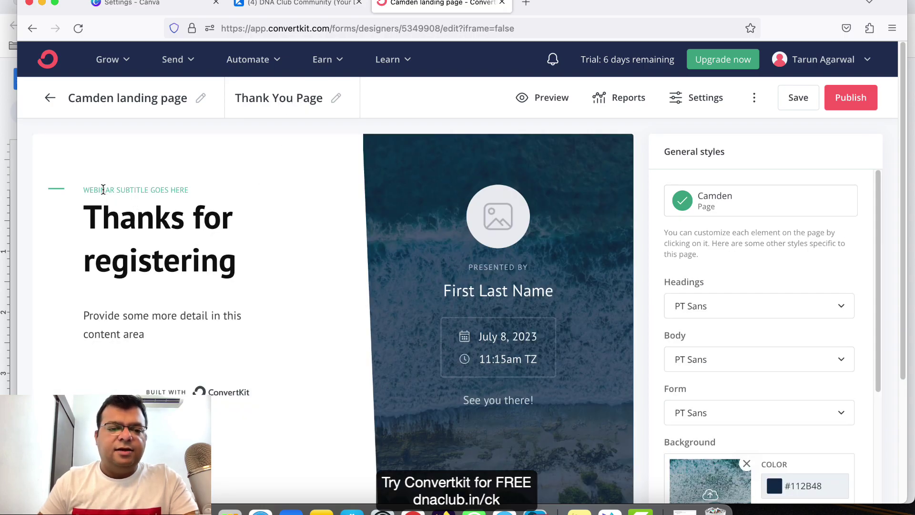
pyautogui.click(153, 191)
pyautogui.moveTo(188, 190); pyautogui.dragTo(117, 190)
pyautogui.press('BackSpace')
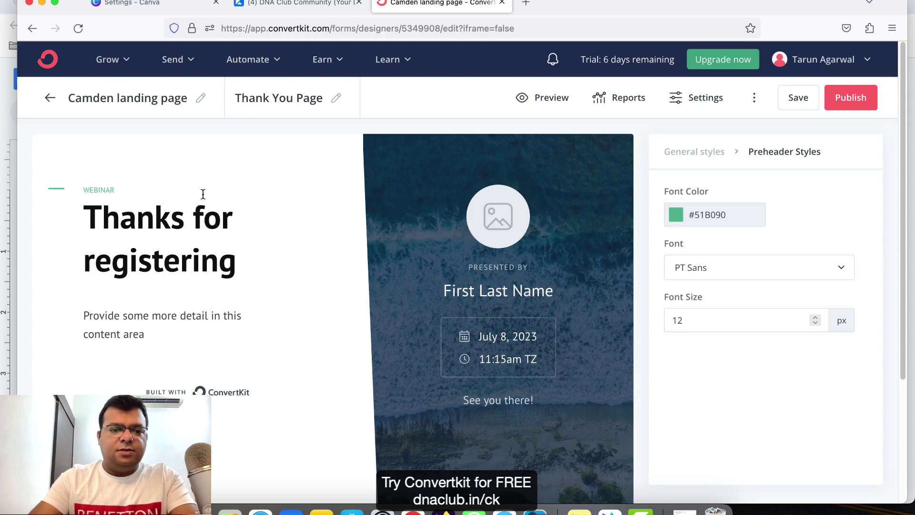
pyautogui.write('SEE YOU IN')
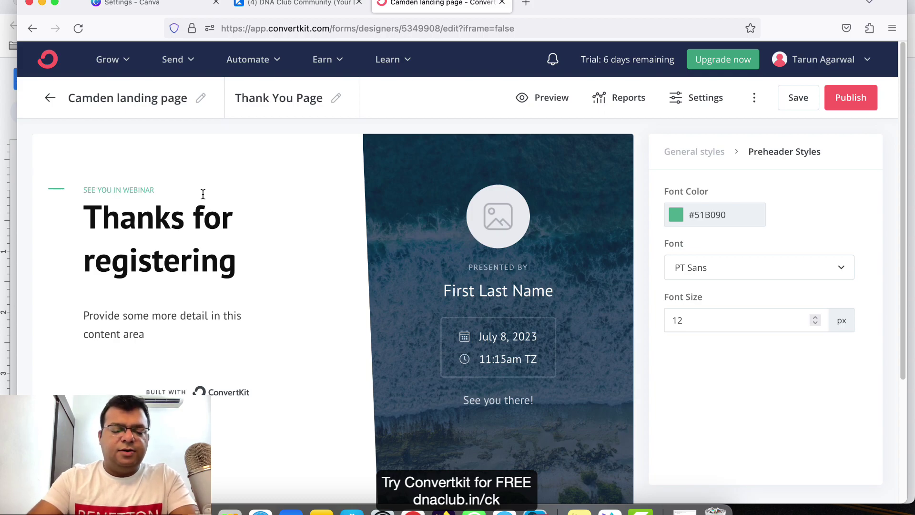
# Replace the 'Provide some more detail' placeholder with 'Click button below to access the webinar room.' and add a new line.
pyautogui.click(165, 336)
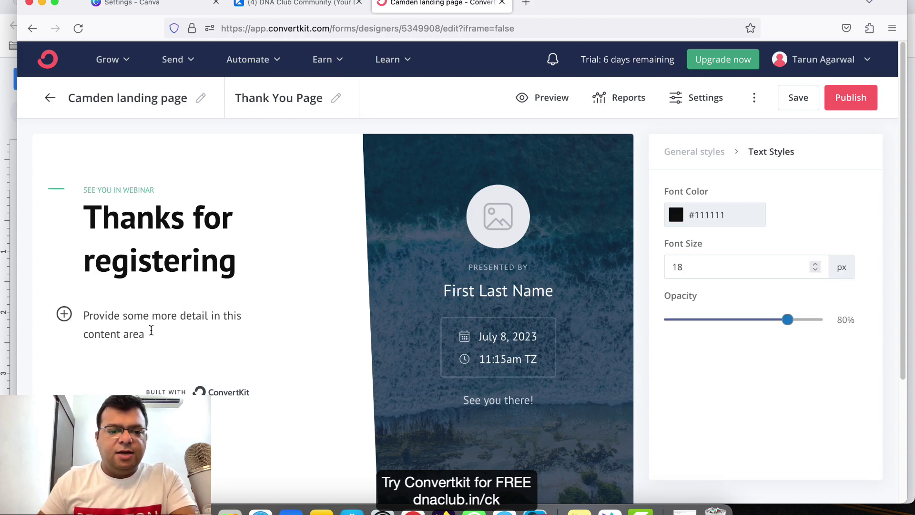
pyautogui.moveTo(150, 335); pyautogui.dragTo(82, 315)
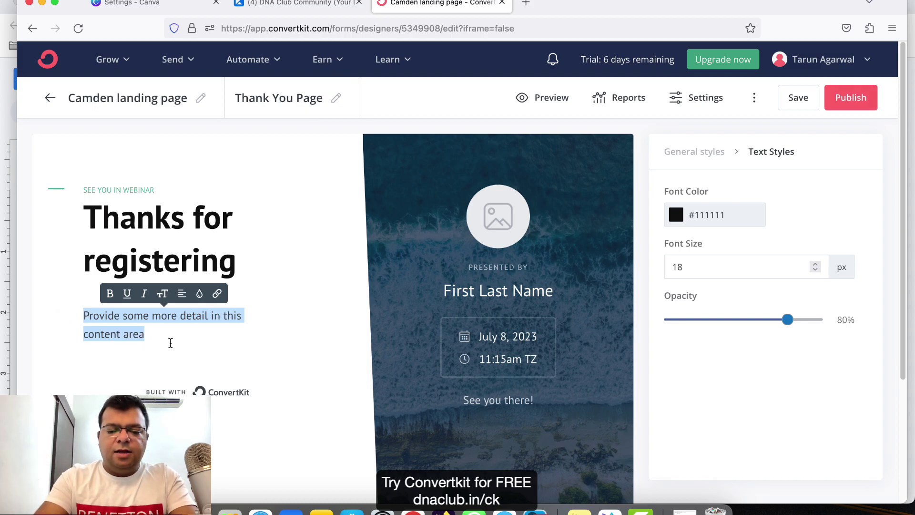
pyautogui.write('Click button b')
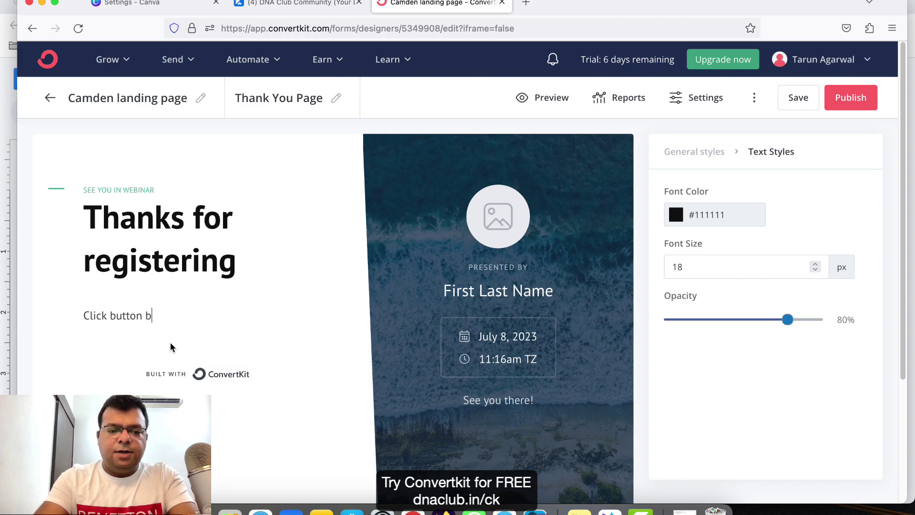
pyautogui.write('elow to acces')
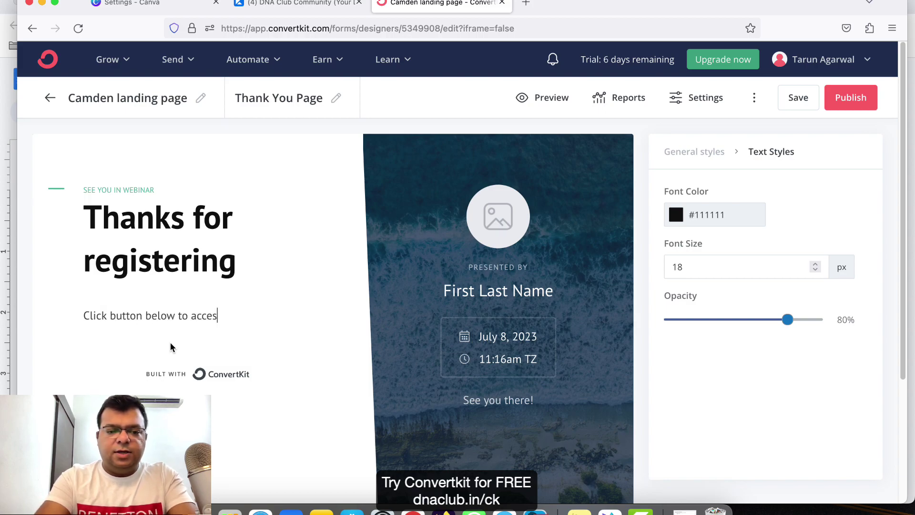
pyautogui.write('s the webinar room.')
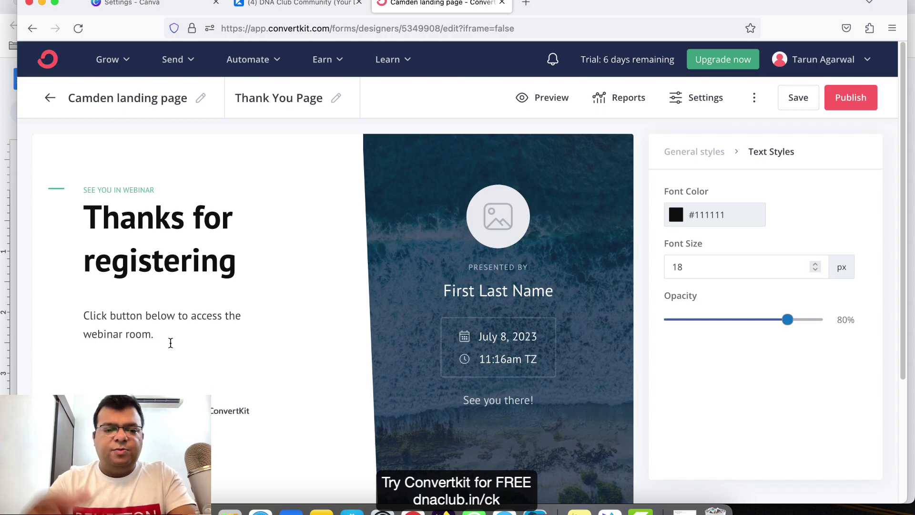
pyautogui.press('Return')
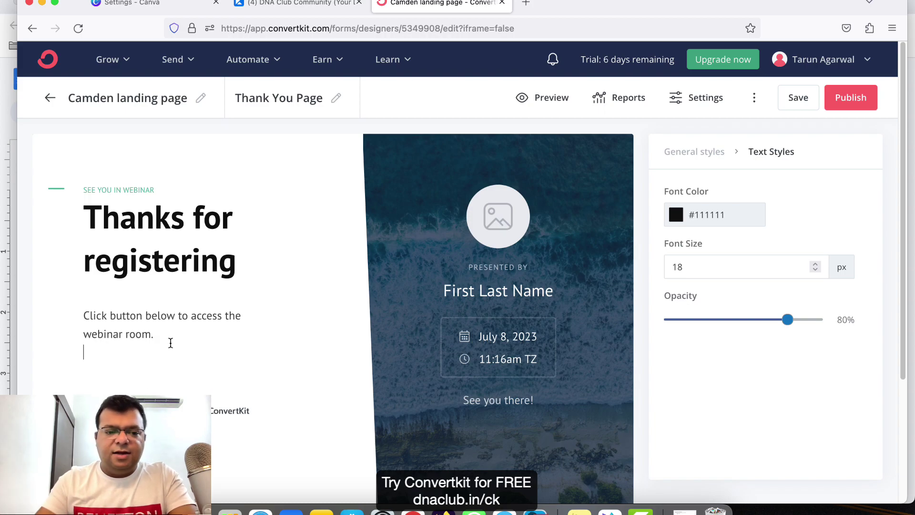
pyautogui.press('Return')
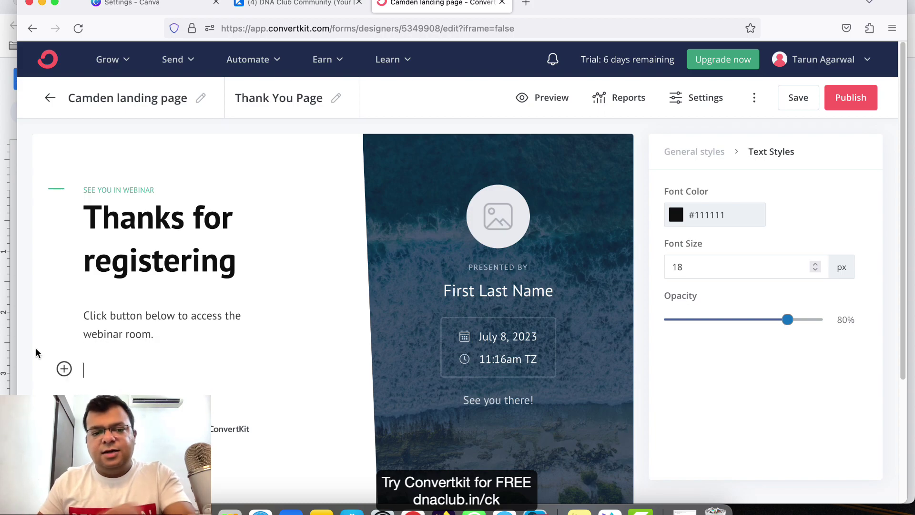
# Insert a button block on a new line below the thank-you paragraph.
pyautogui.click(64, 369)
pyautogui.click(64, 369)
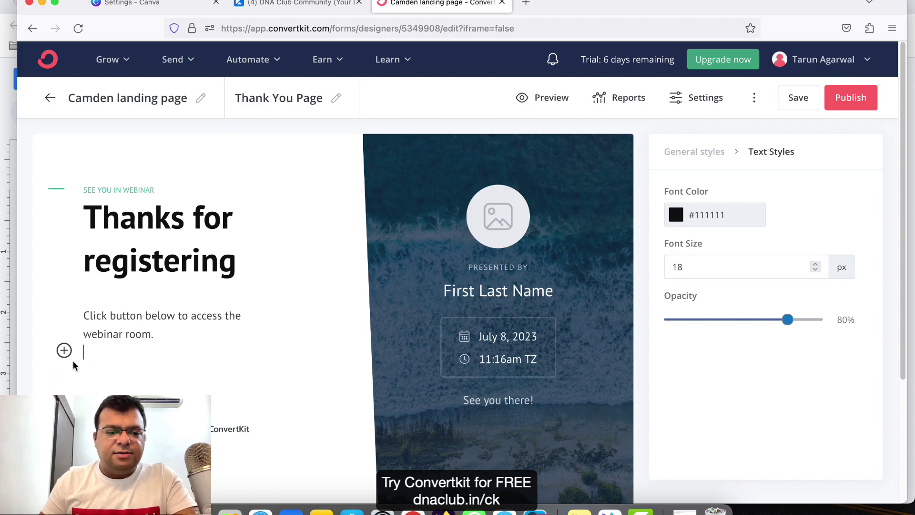
pyautogui.press('Return')
pyautogui.click(64, 370)
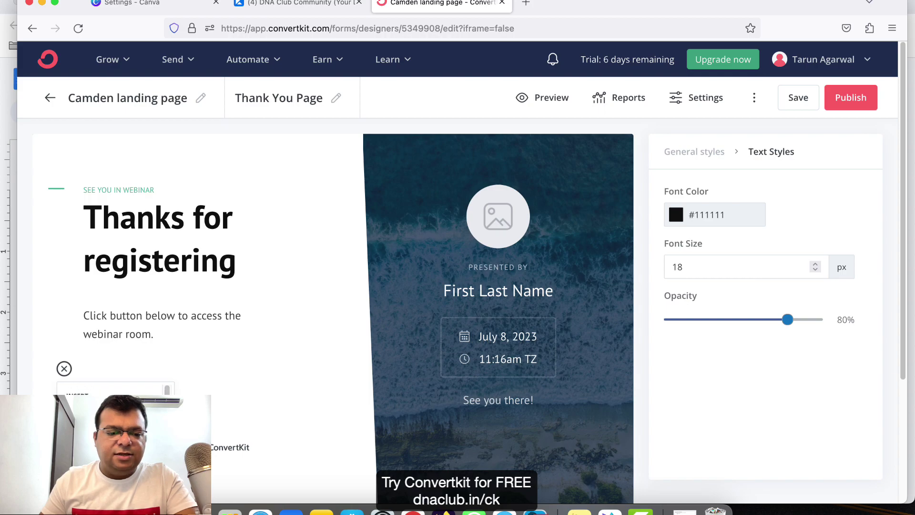
pyautogui.scroll(-5, 319, 333)
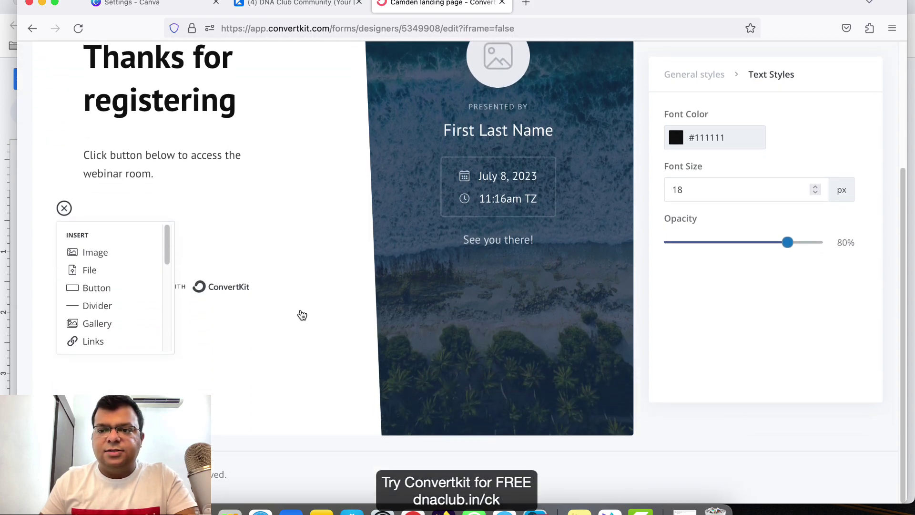
pyautogui.click(178, 190)
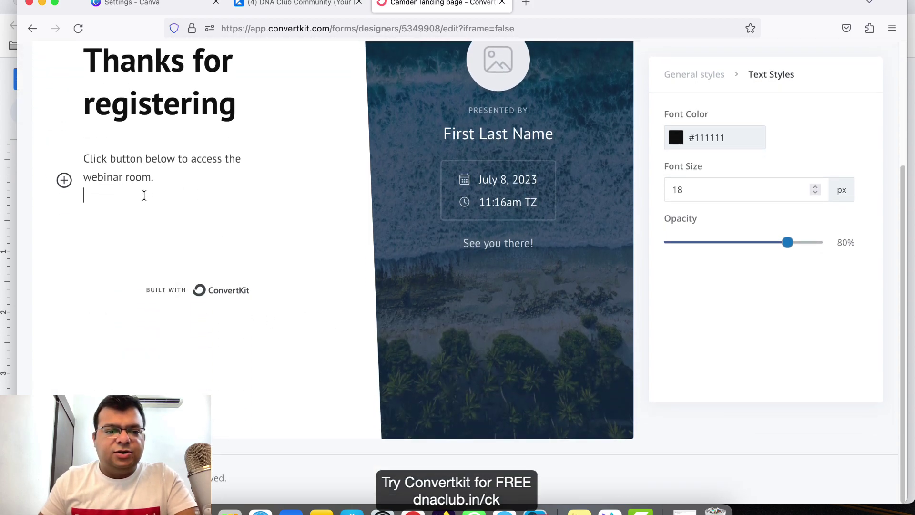
pyautogui.press('Return')
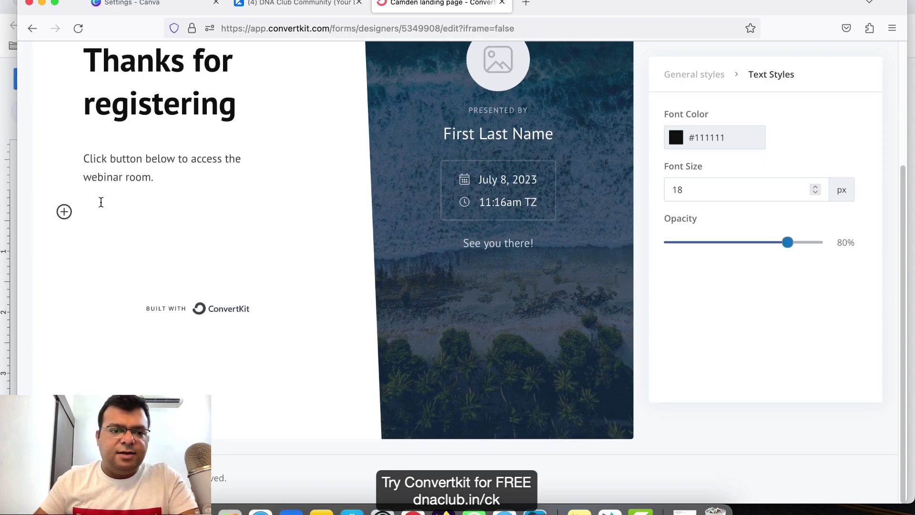
pyautogui.click(63, 211)
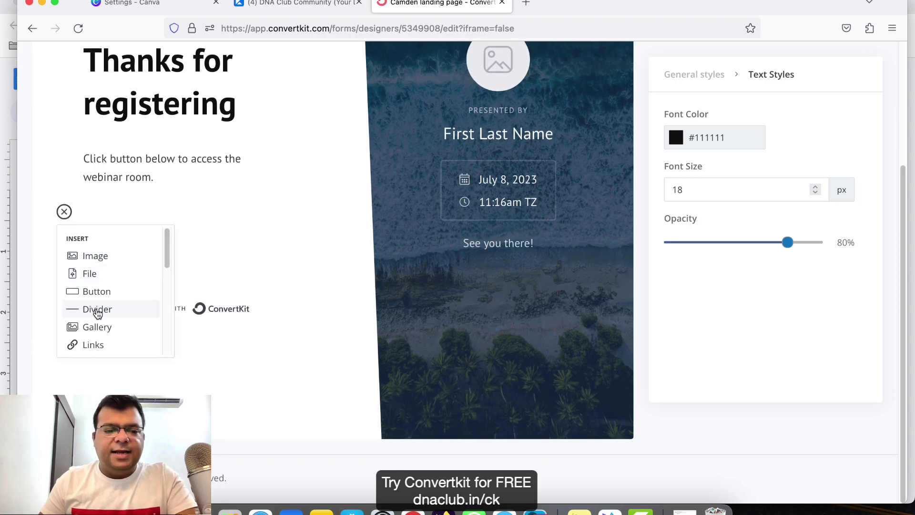
pyautogui.click(99, 296)
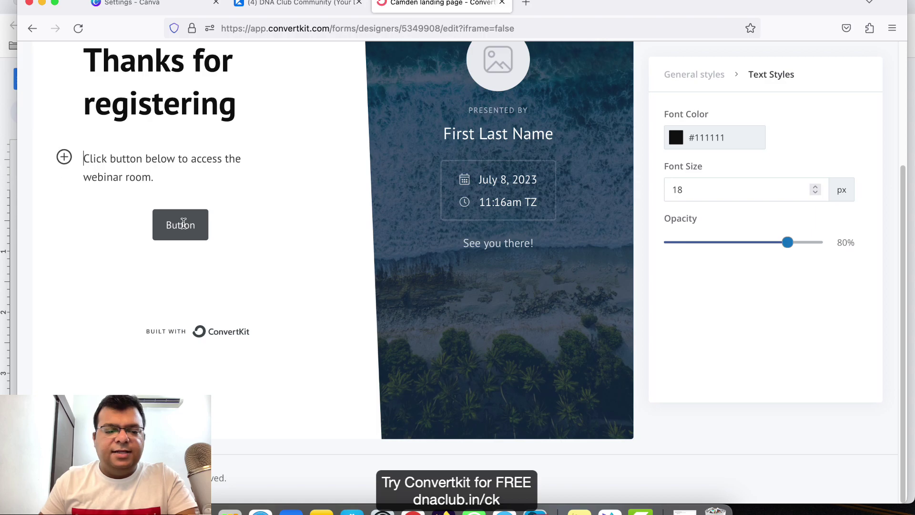
# Link the button to ZOOMLINK, make it Large with Large rounded corners, and label it 'ZOOM LINK'.
pyautogui.click(184, 224)
pyautogui.click(92, 90)
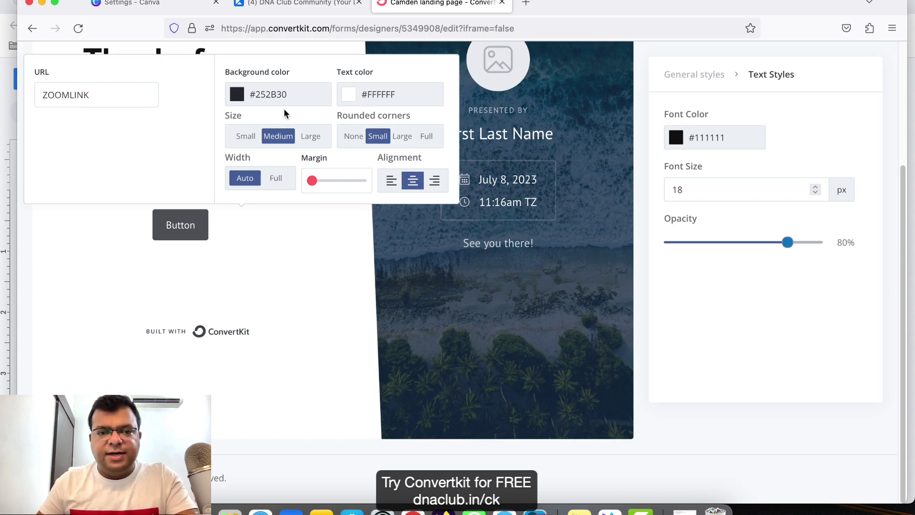
pyautogui.click(401, 138)
pyautogui.click(311, 137)
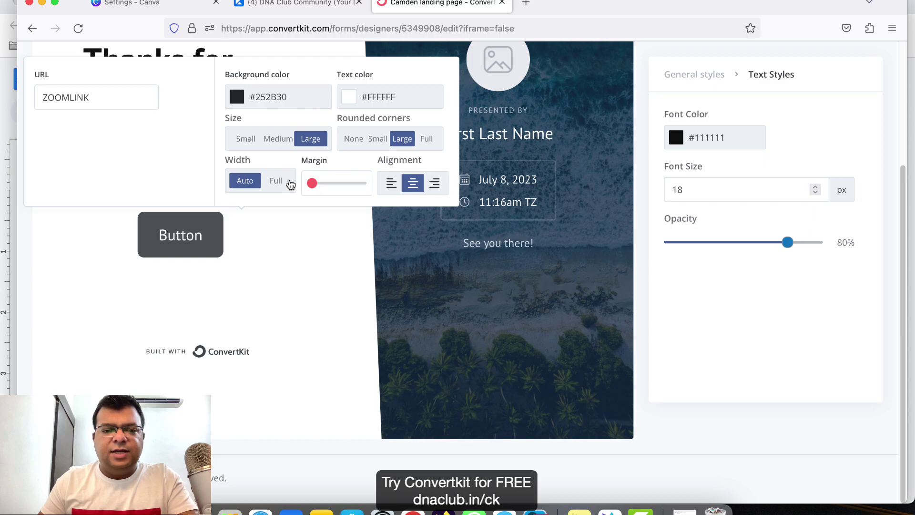
pyautogui.doubleClick(186, 231)
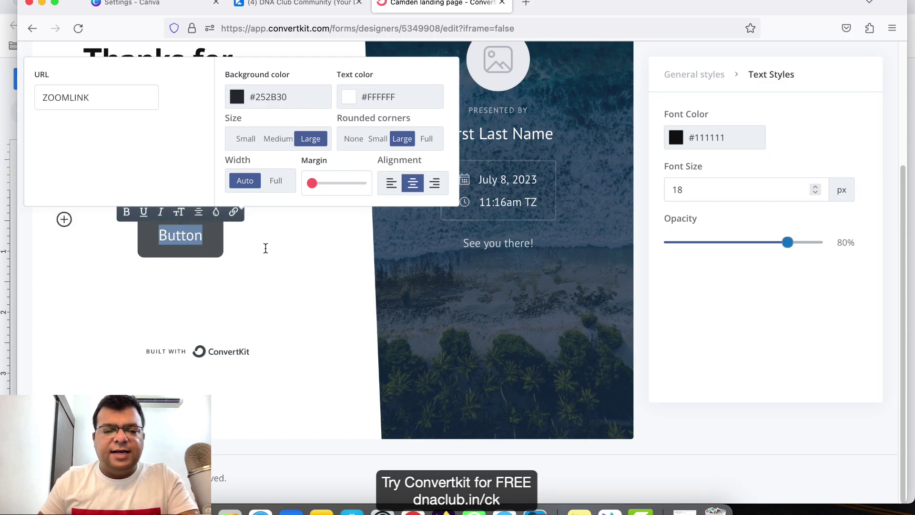
pyautogui.write('ZOOM LINK')
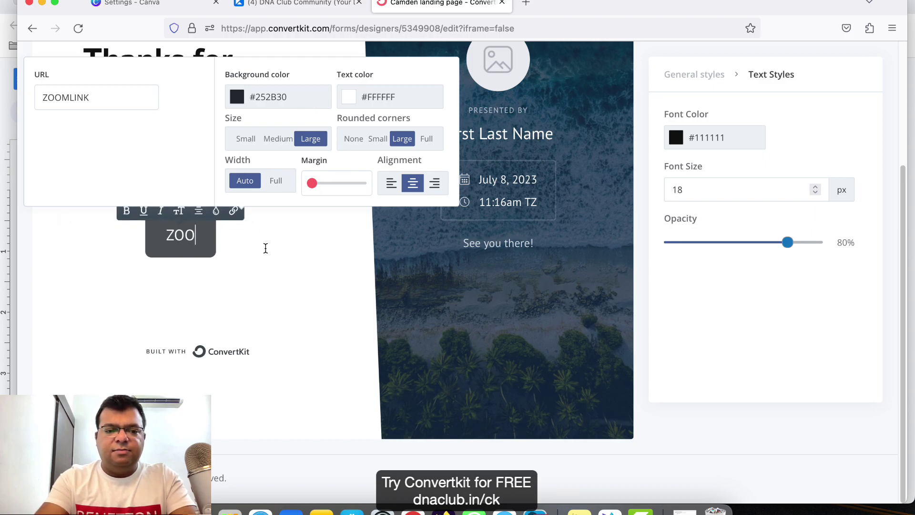
pyautogui.click(300, 269)
pyautogui.scroll(5, 324, 228)
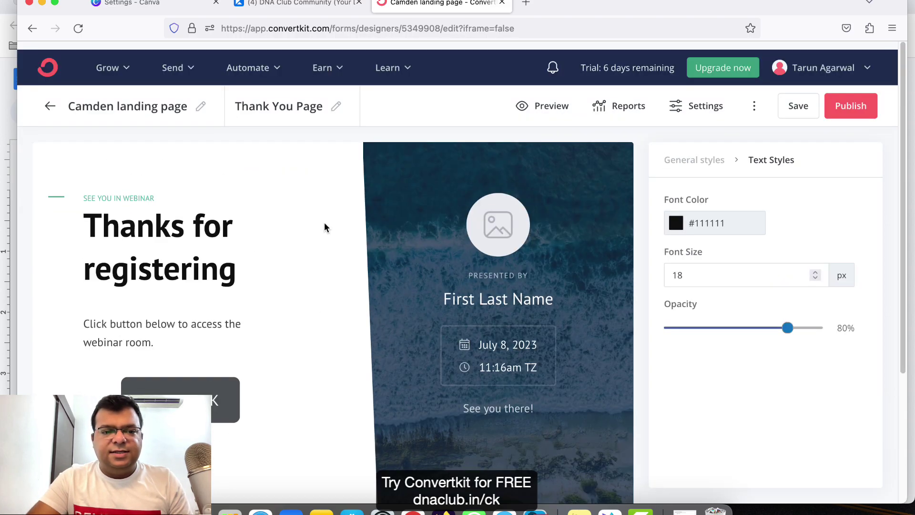
# Save the page and set new subscribers to be sent to the thank-you page.
pyautogui.click(800, 107)
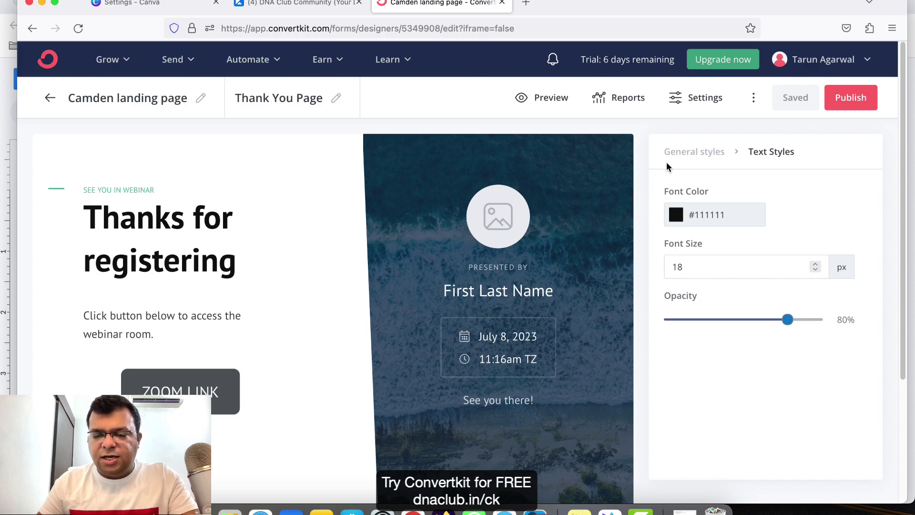
pyautogui.click(721, 102)
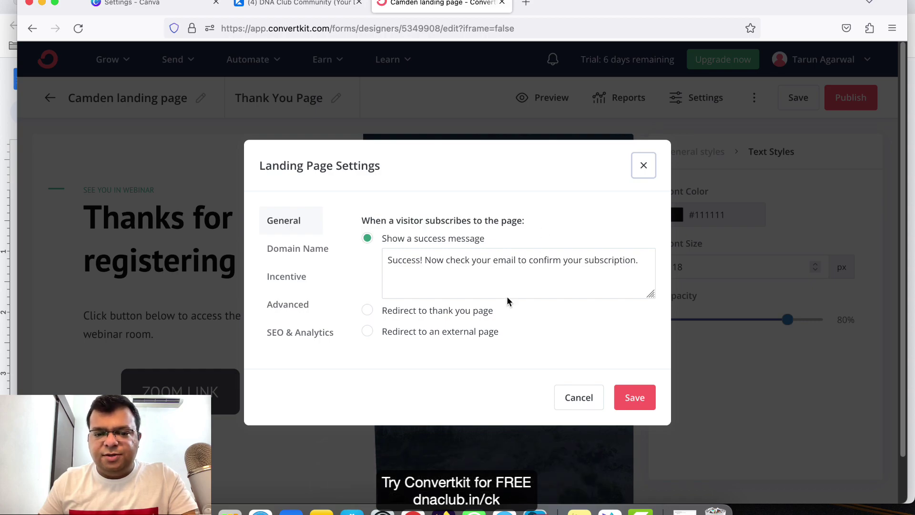
pyautogui.click(368, 311)
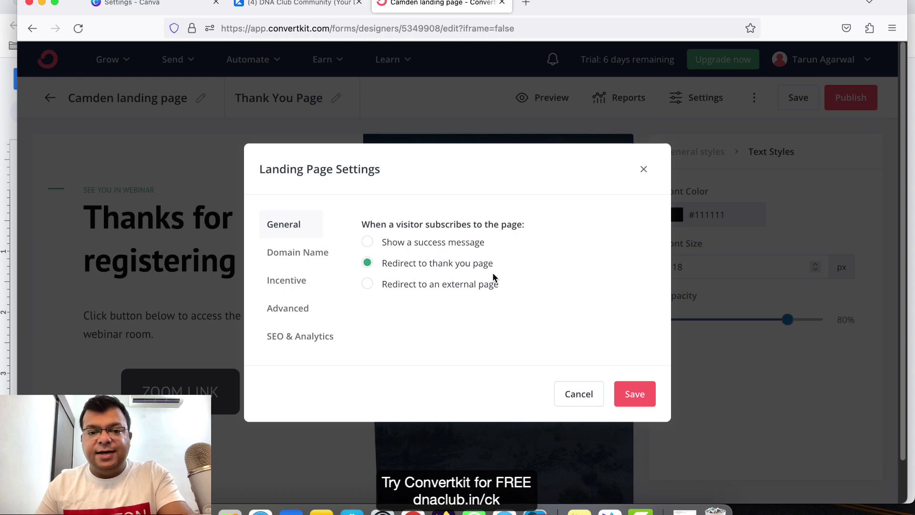
# Turn off the incentive email, enable sending subscriber data to the thank-you page, and save.
pyautogui.click(295, 279)
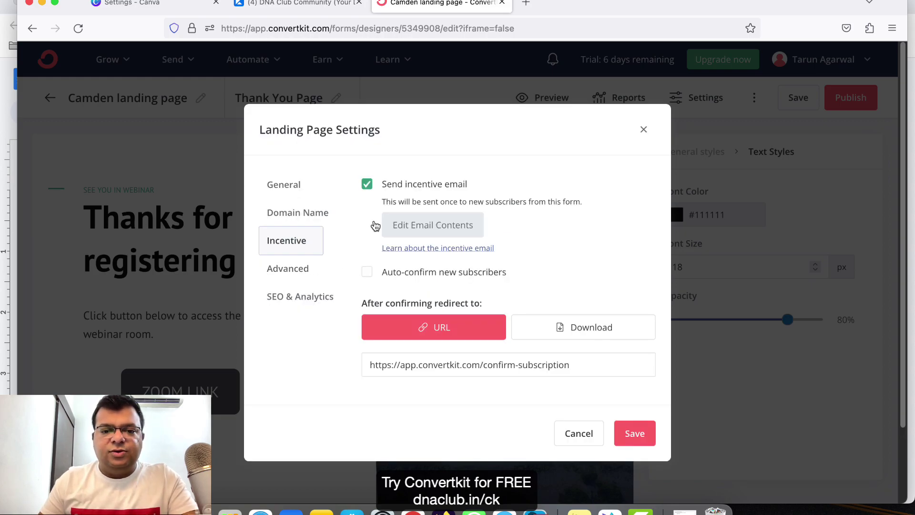
pyautogui.click(367, 185)
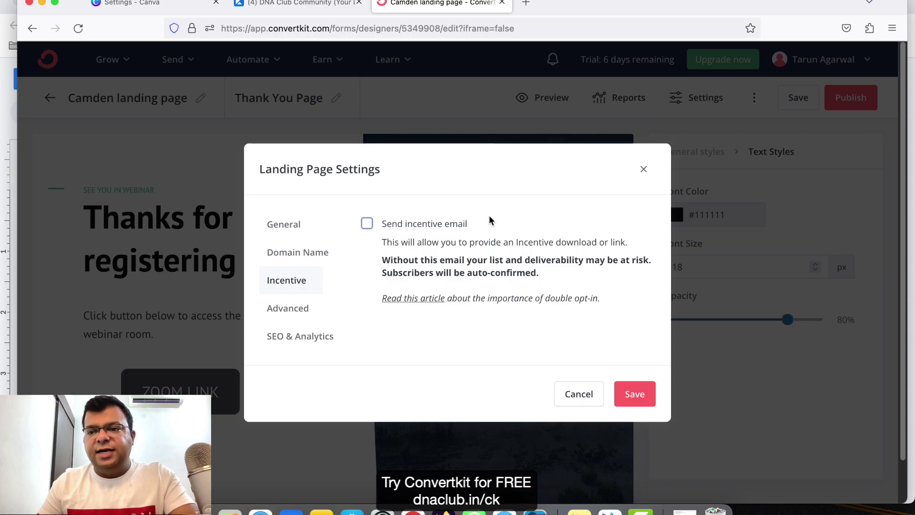
pyautogui.click(301, 309)
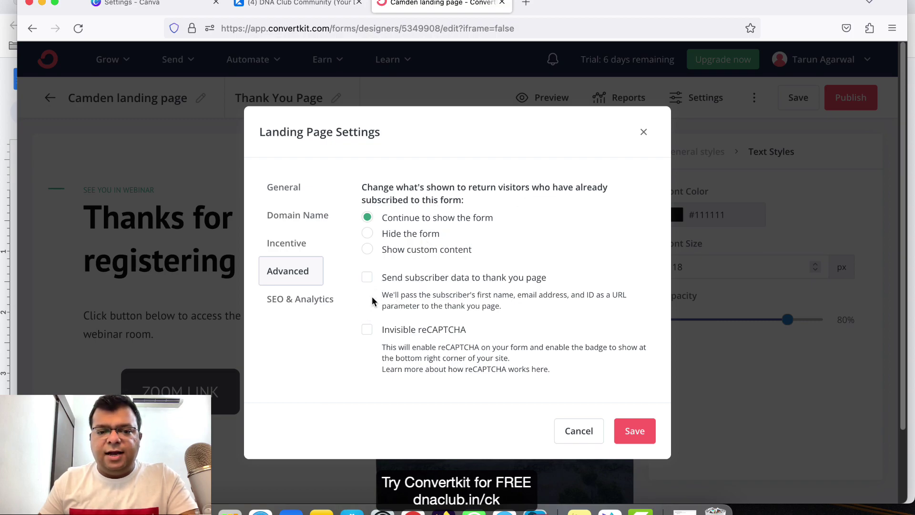
pyautogui.click(368, 279)
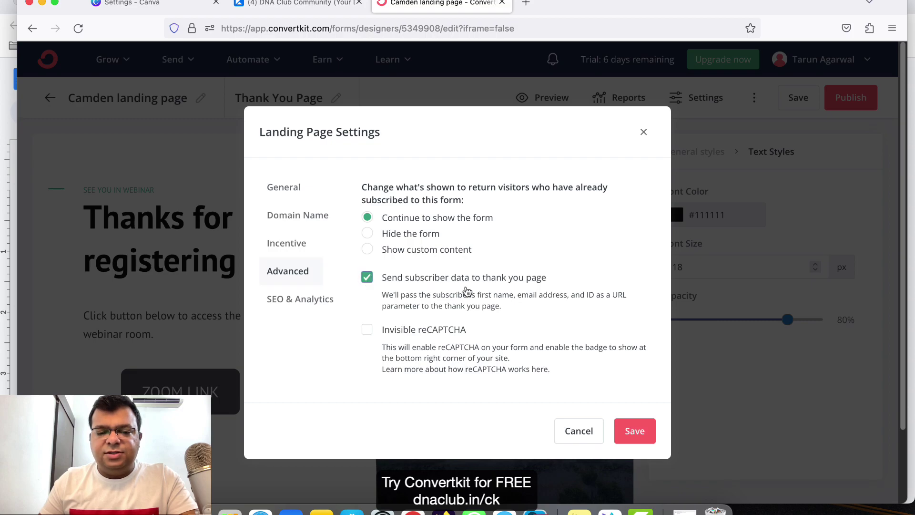
pyautogui.click(636, 432)
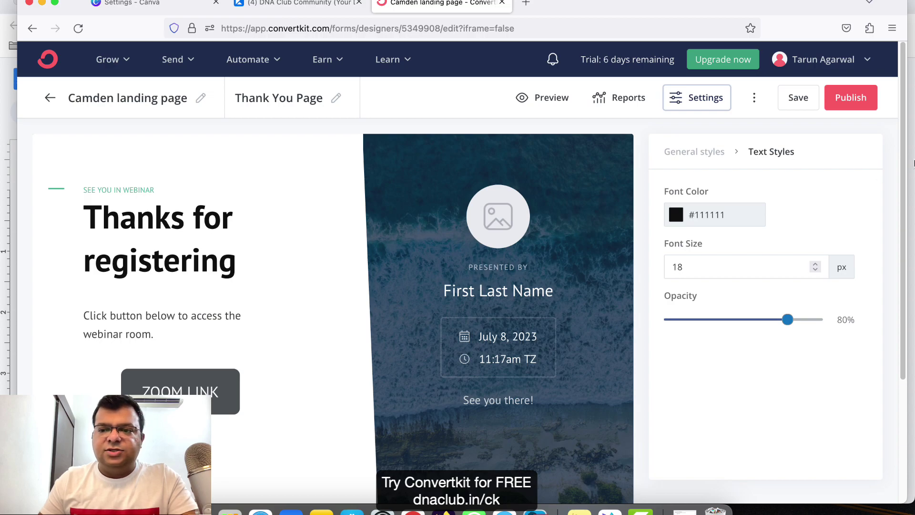
# Save and publish the landing page, then copy its share link.
pyautogui.click(796, 100)
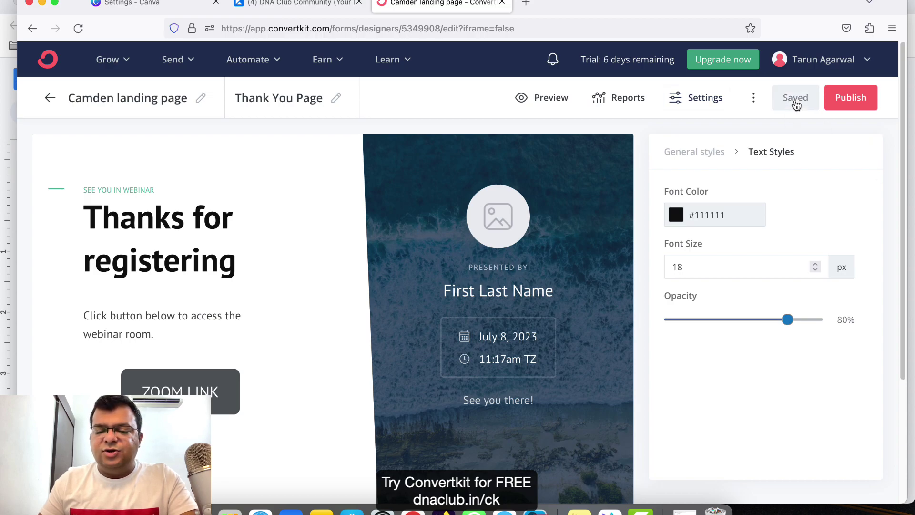
pyautogui.click(842, 100)
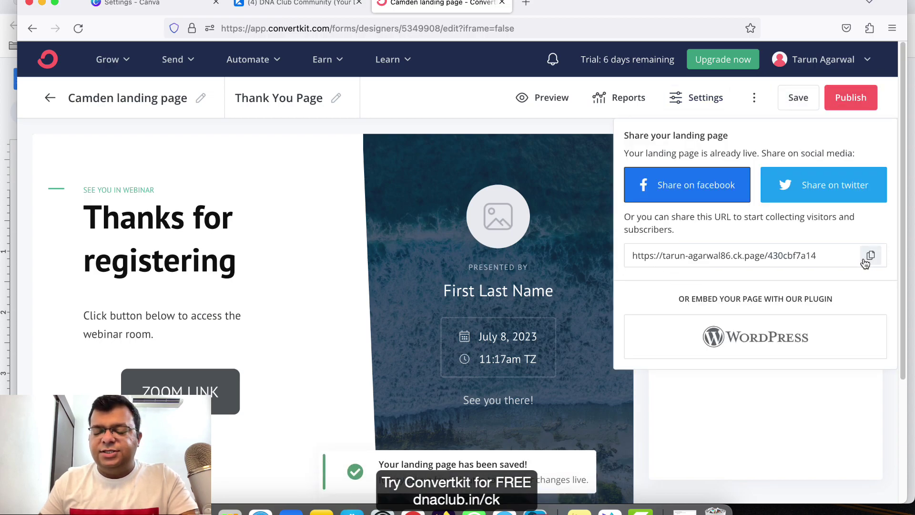
pyautogui.moveTo(689, 255); pyautogui.dragTo(811, 255)
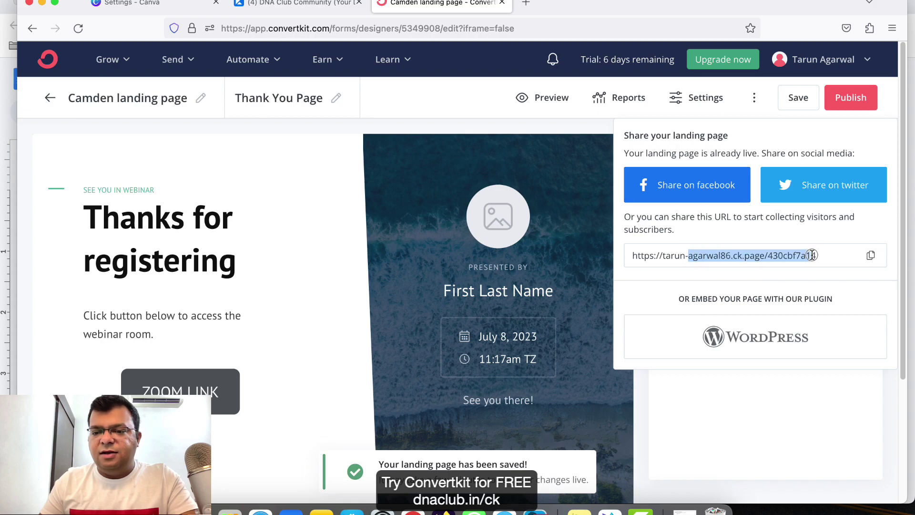
pyautogui.click(872, 256)
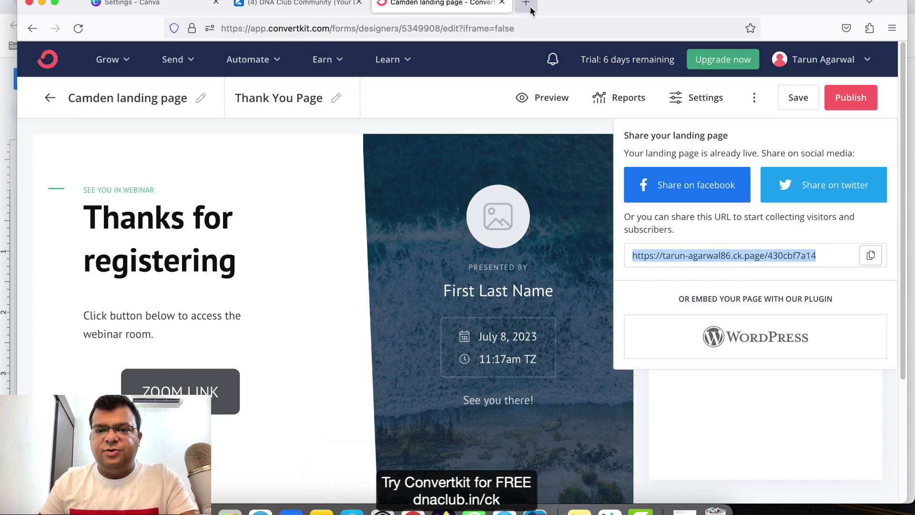
# Load the copied landing page link in a new browser tab.
pyautogui.click(530, 6)
pyautogui.press('super+v')
pyautogui.press('Return')
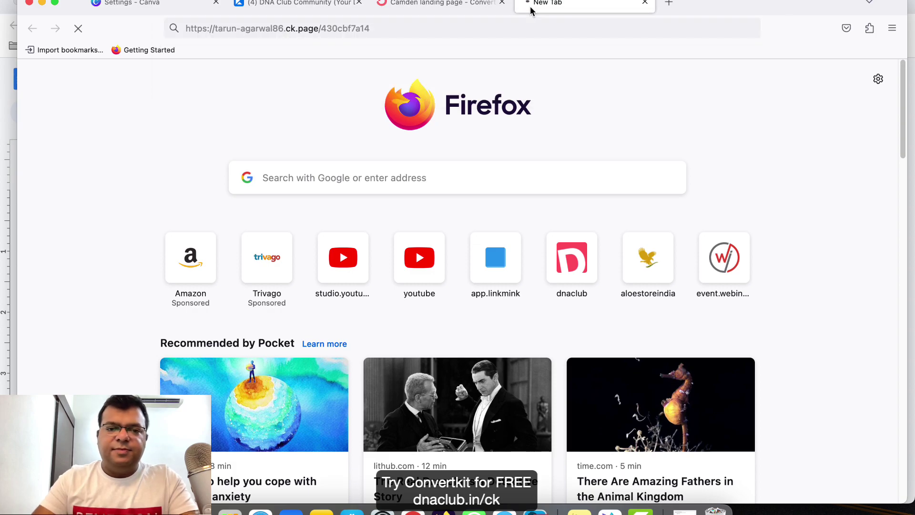
# Fill the live form with a test first name, WhatsApp number and email address, then submit.
pyautogui.scroll(-5, 423, 305)
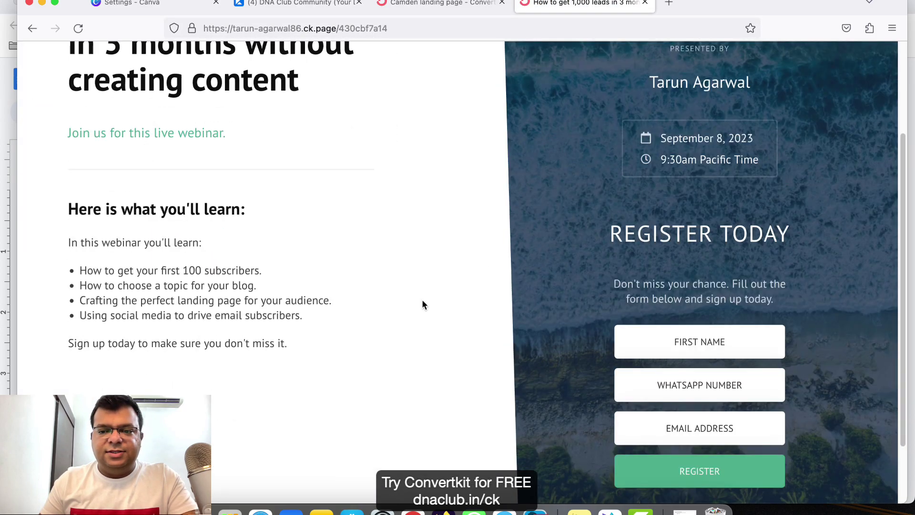
pyautogui.scroll(5, 423, 306)
pyautogui.scroll(-5, 427, 325)
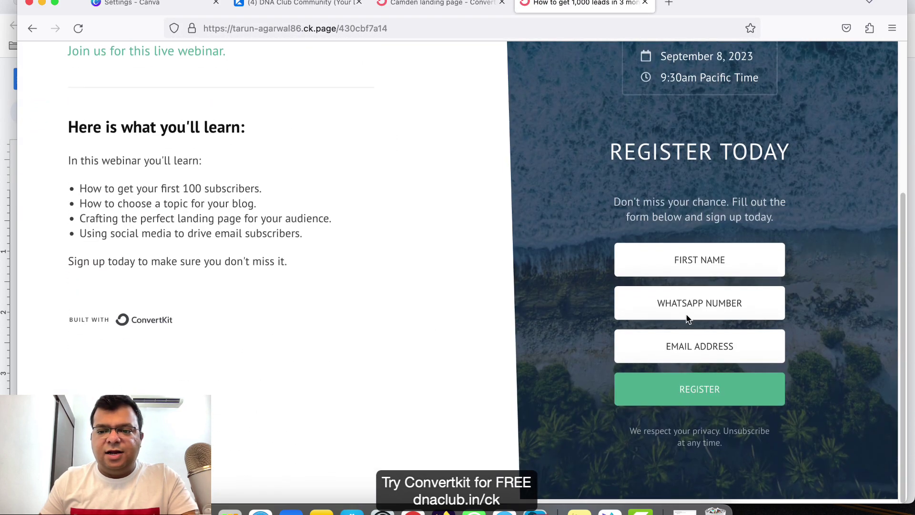
pyautogui.click(765, 269)
pyautogui.press('Tab')
pyautogui.press('BackSpace')
pyautogui.press('BackSpace')
pyautogui.press('BackSpace')
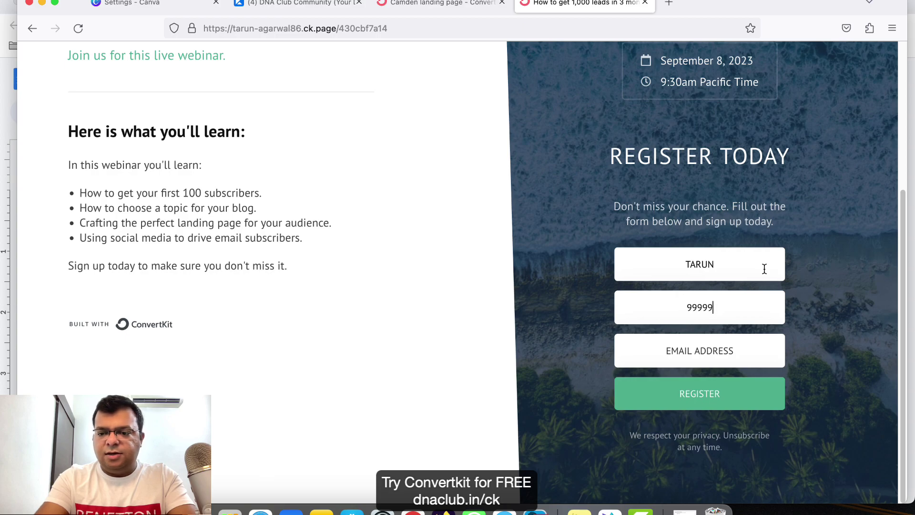
pyautogui.press('Tab')
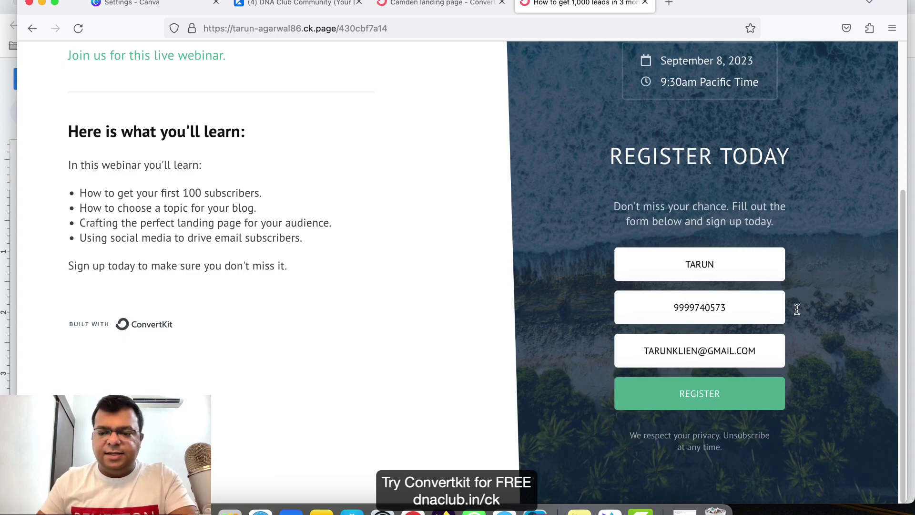
pyautogui.click(732, 393)
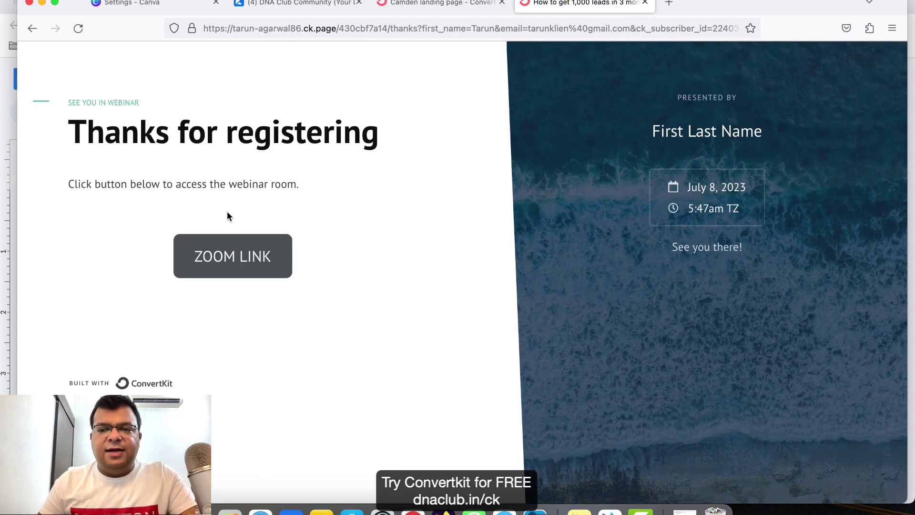
# Review the presenter name and webinar room instruction, then return to the Camden editor tab.
pyautogui.moveTo(661, 132); pyautogui.dragTo(776, 139)
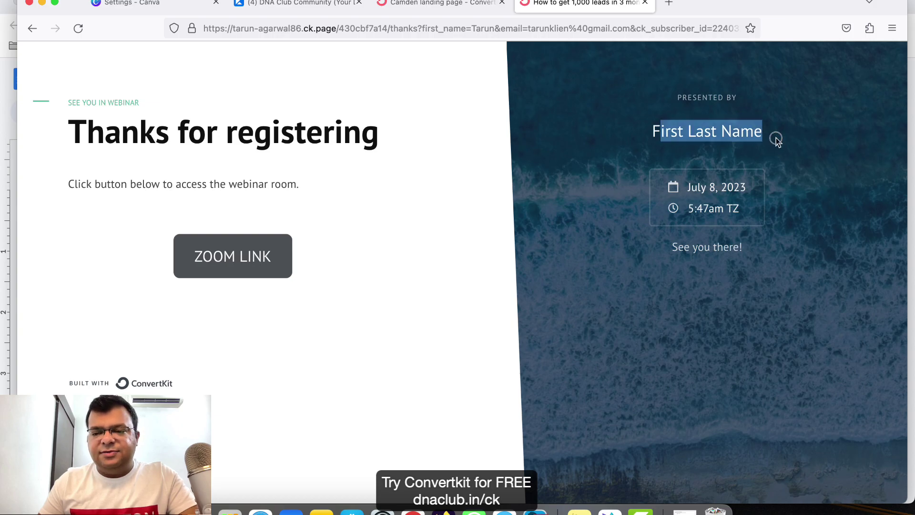
pyautogui.click(692, 133)
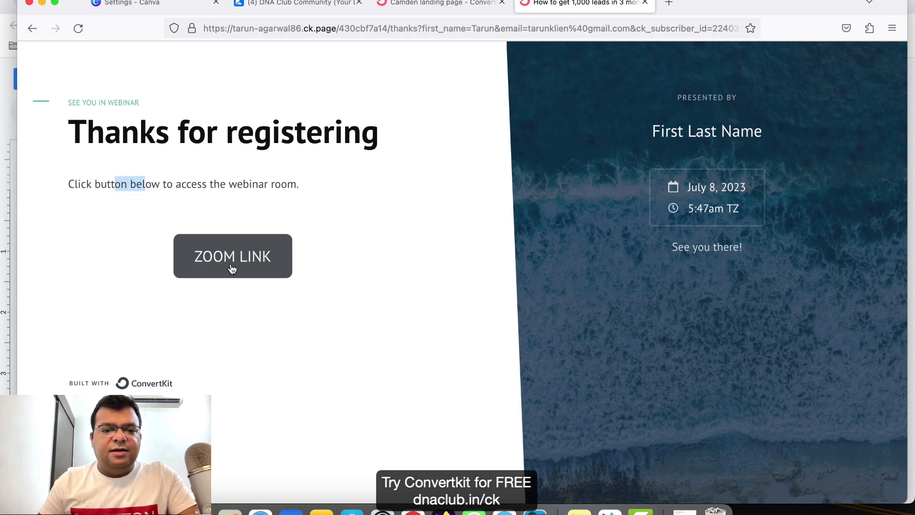
pyautogui.click(291, 267)
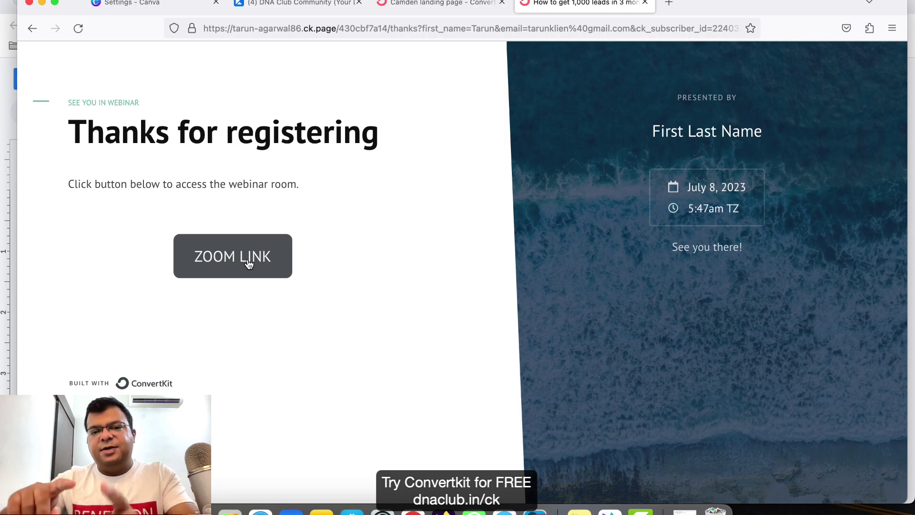
pyautogui.moveTo(247, 185); pyautogui.dragTo(275, 185)
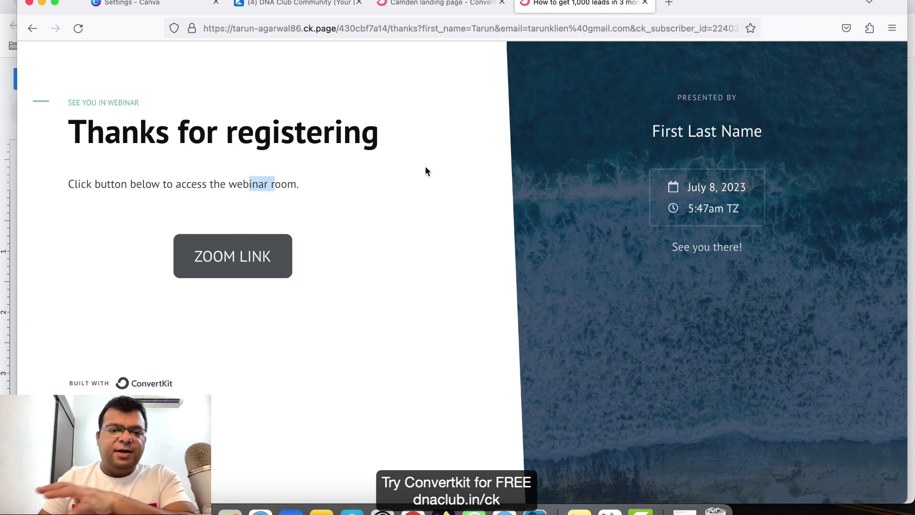
pyautogui.click(425, 4)
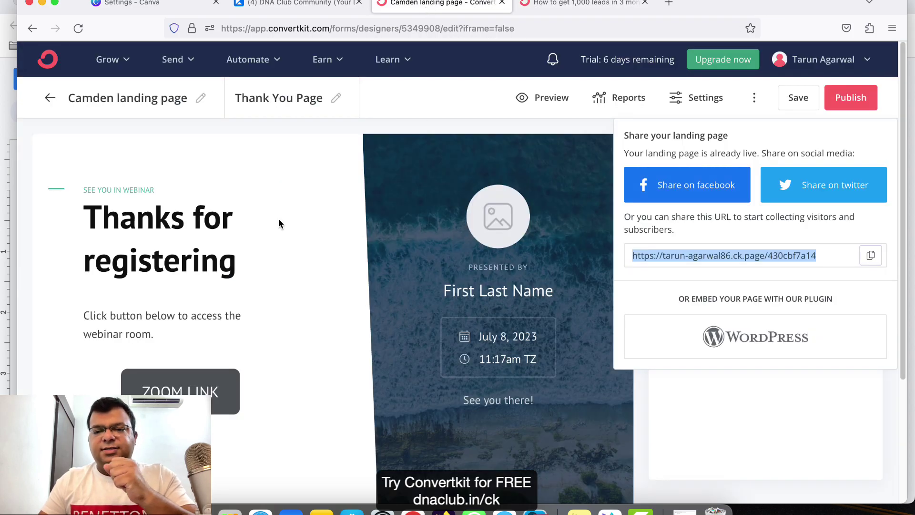
# Close the sharing panel, save the landing page, and open the Subscribers list.
pyautogui.press('Escape')
pyautogui.click(782, 99)
pyautogui.click(125, 60)
pyautogui.click(147, 120)
# Confirm the new test subscriber in the list, then go to Broadcasts.
pyautogui.scroll(-5, 261, 303)
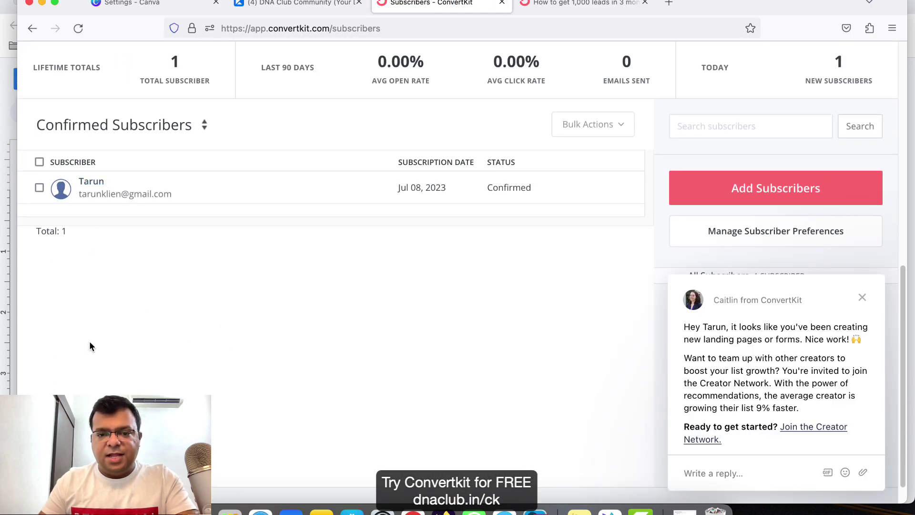
pyautogui.scroll(3, 157, 336)
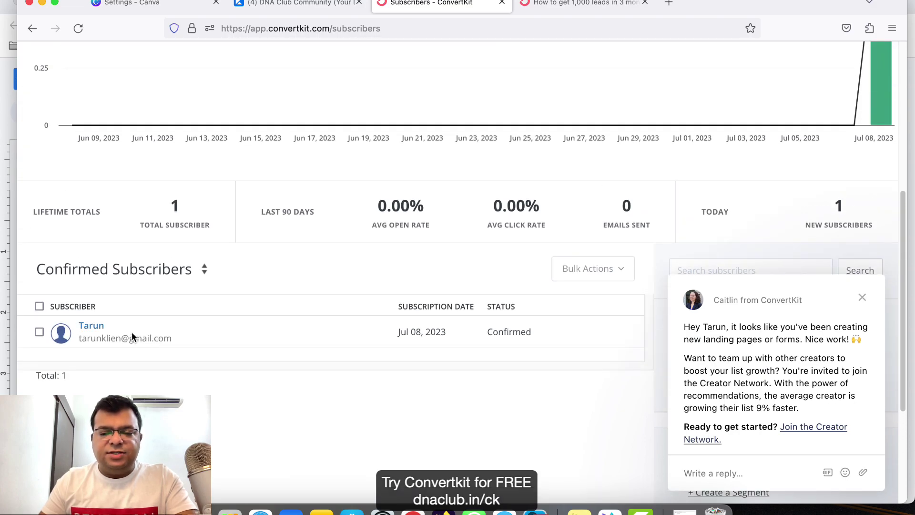
pyautogui.click(862, 297)
pyautogui.scroll(6, 348, 286)
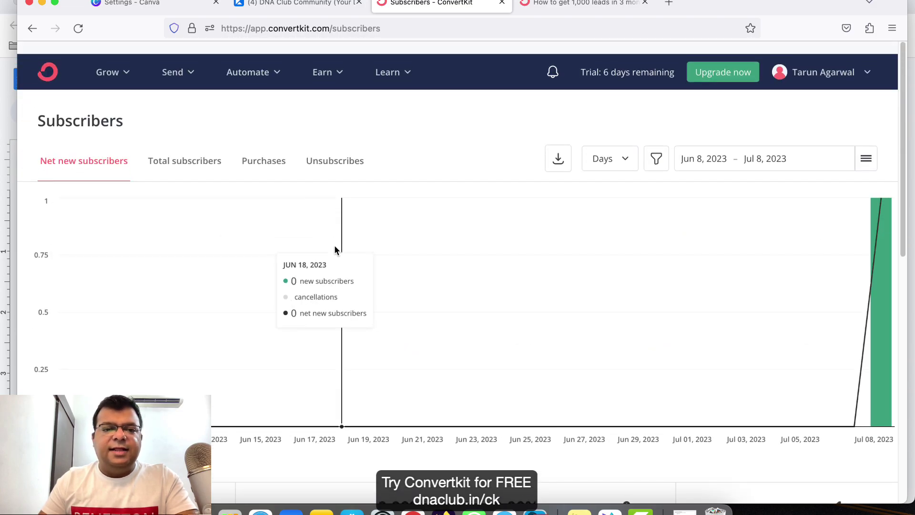
pyautogui.scroll(-1, 335, 249)
pyautogui.click(171, 62)
pyautogui.click(237, 128)
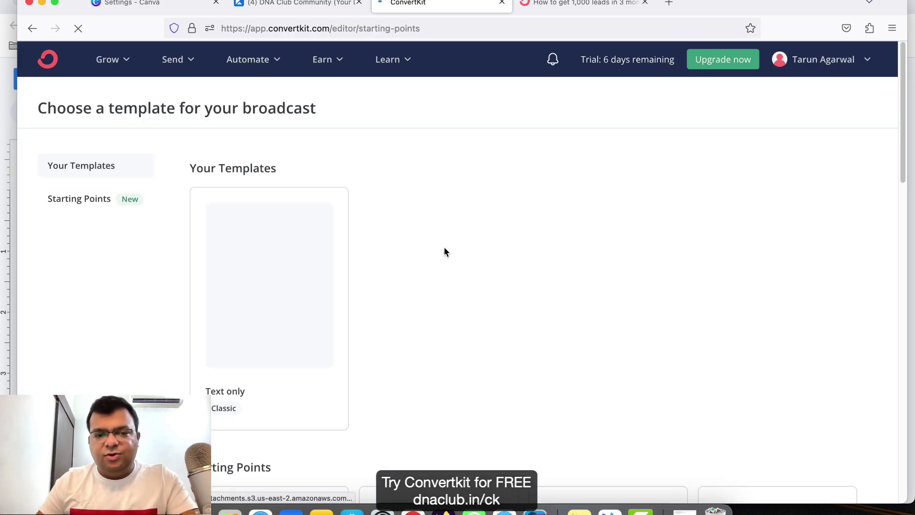
# Scroll through the available broadcast templates.
pyautogui.scroll(-10, 443, 252)
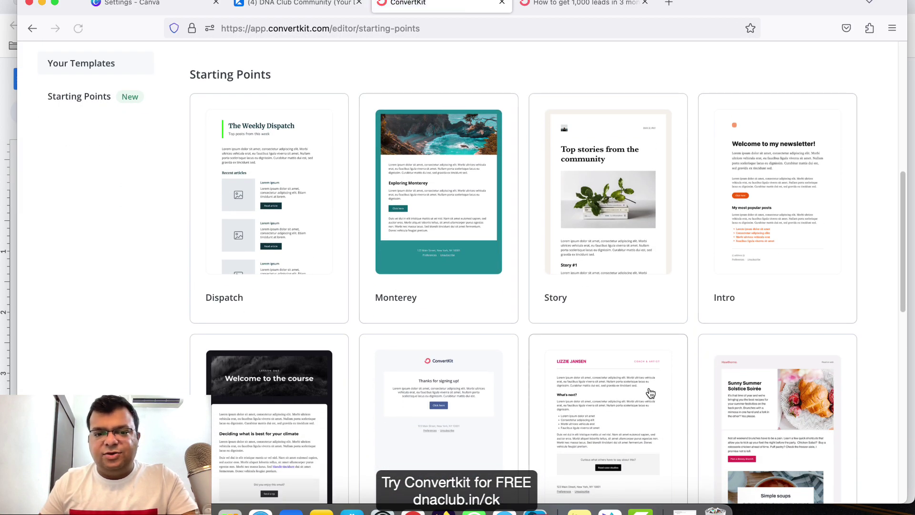